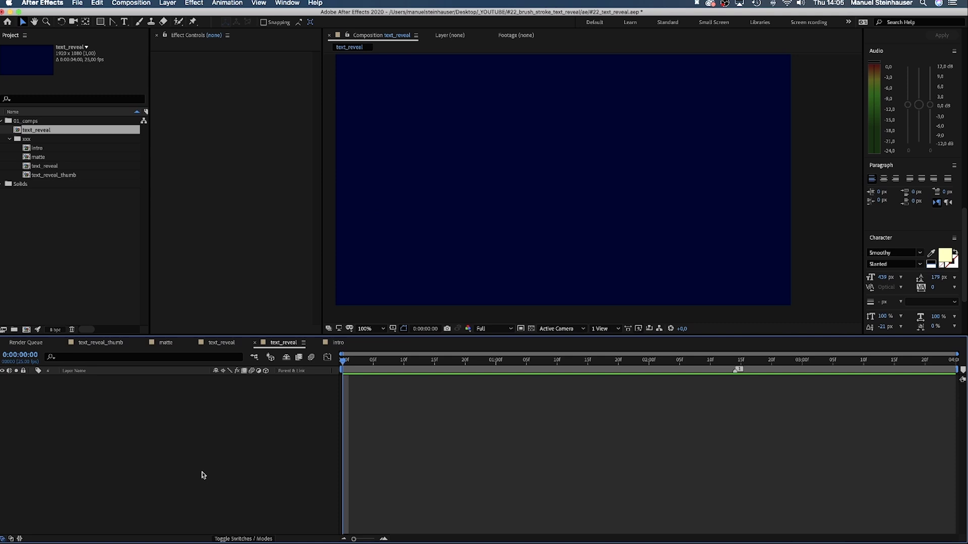
# - Add a full-frame pink solid to text_reveal and copy the black brush-stroke group from Illustrator
pyautogui.press('super+y')
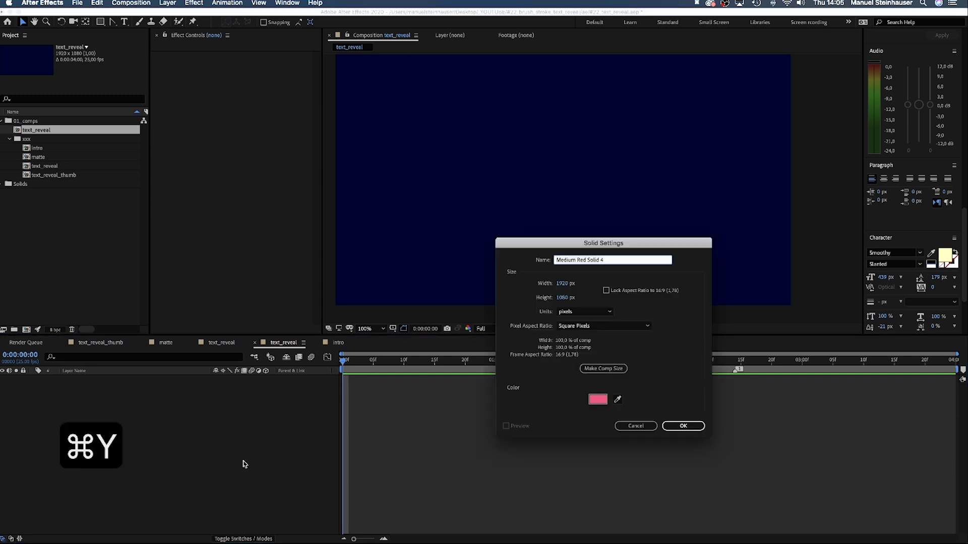
pyautogui.click(682, 426)
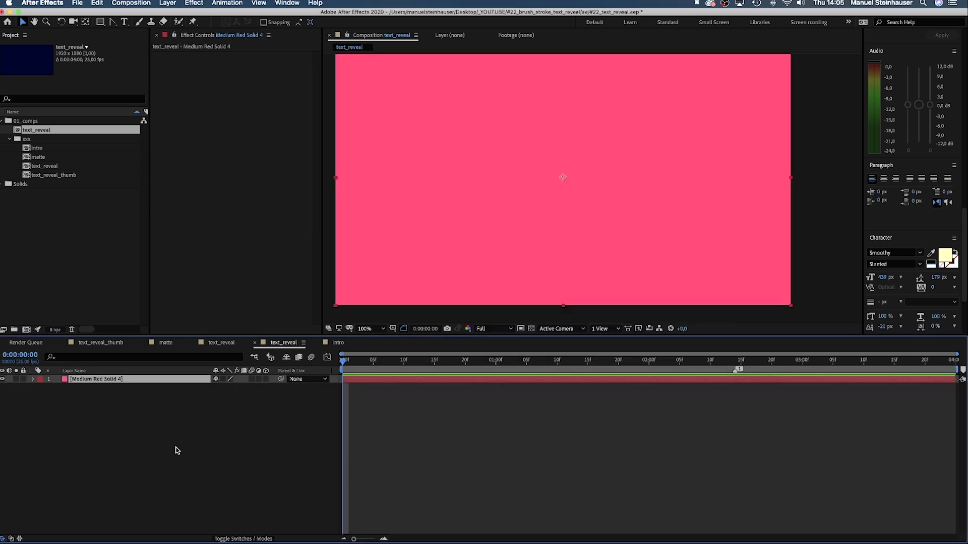
pyautogui.press('super+Tab')
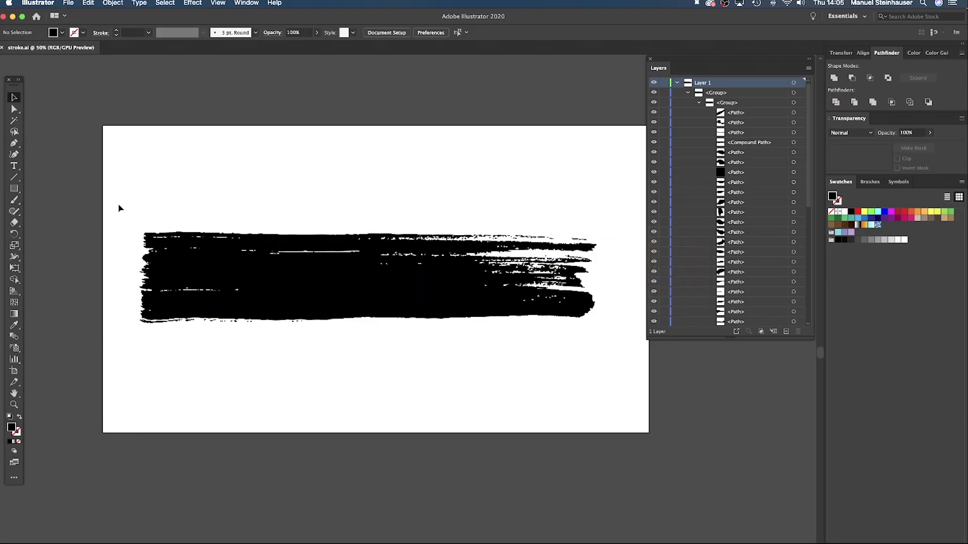
pyautogui.click(605, 347)
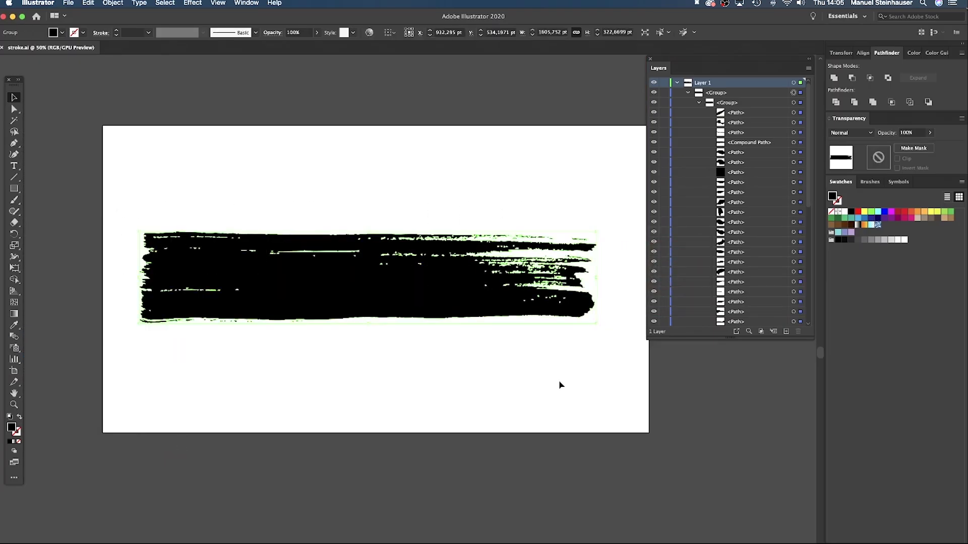
pyautogui.press('super+c')
pyautogui.press('super+Tab')
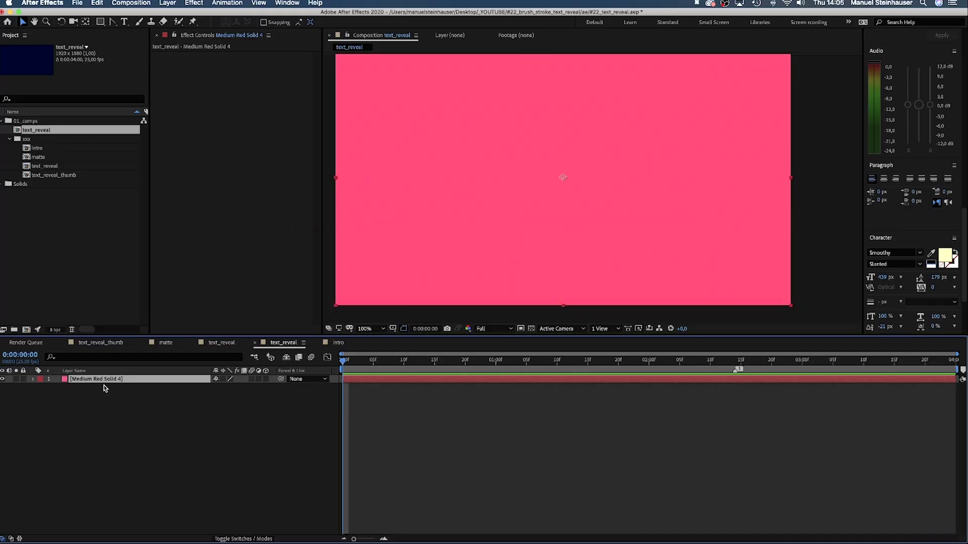
# - Paste the brush stroke onto the pink solid as masks
pyautogui.press('super+v')
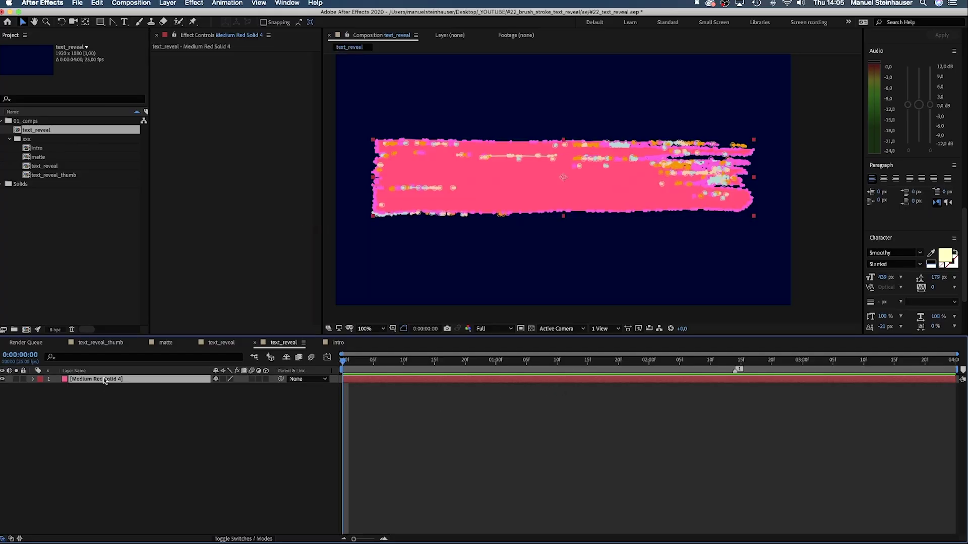
pyautogui.press('m')
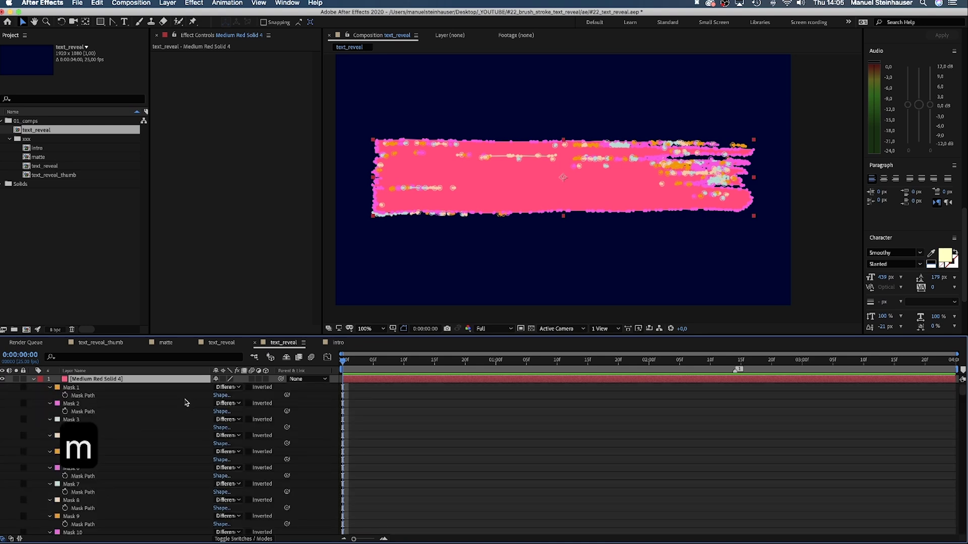
pyautogui.moveTo(962, 399); pyautogui.dragTo(954, 342)
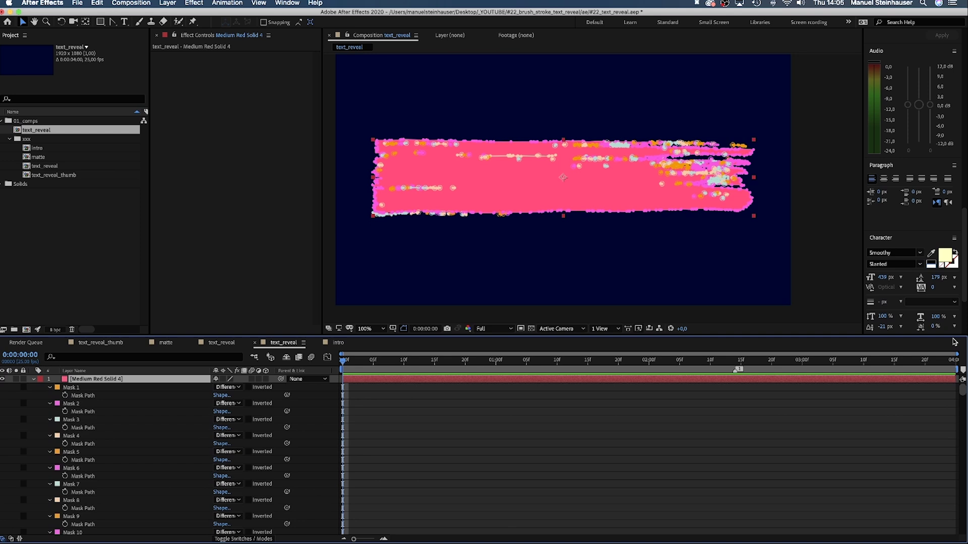
pyautogui.click(34, 381)
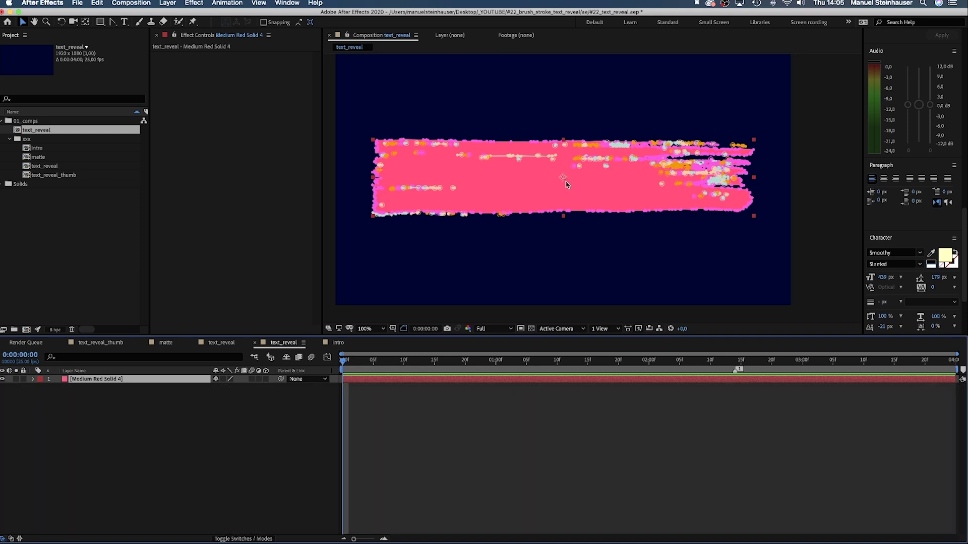
# - Rotate the pink solid to −4°
pyautogui.press('p')
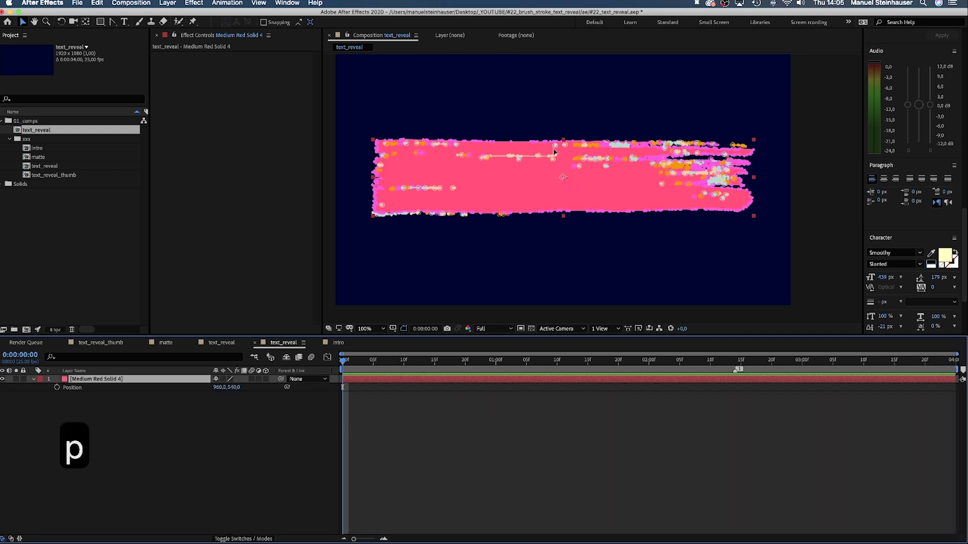
pyautogui.hotkey('shift', 'r')
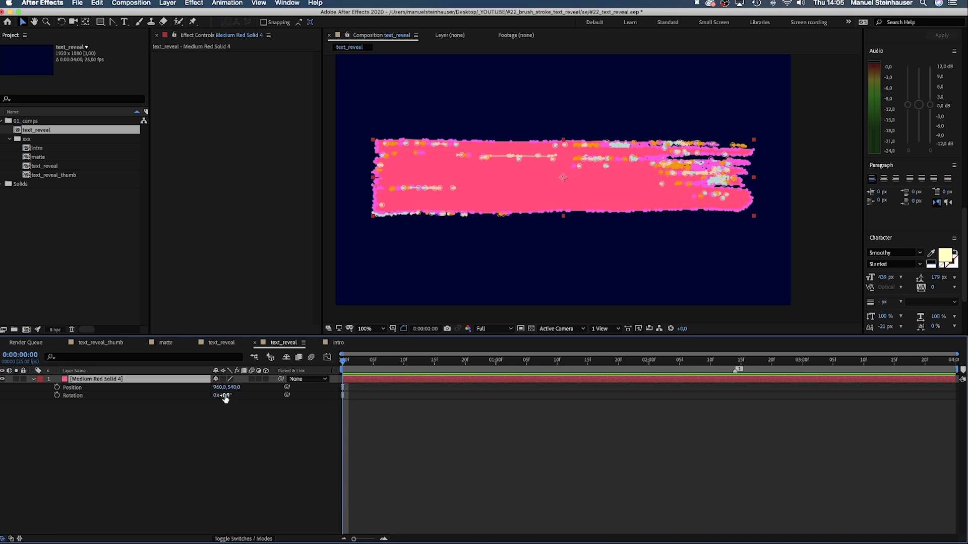
pyautogui.moveTo(226, 395); pyautogui.dragTo(222, 397)
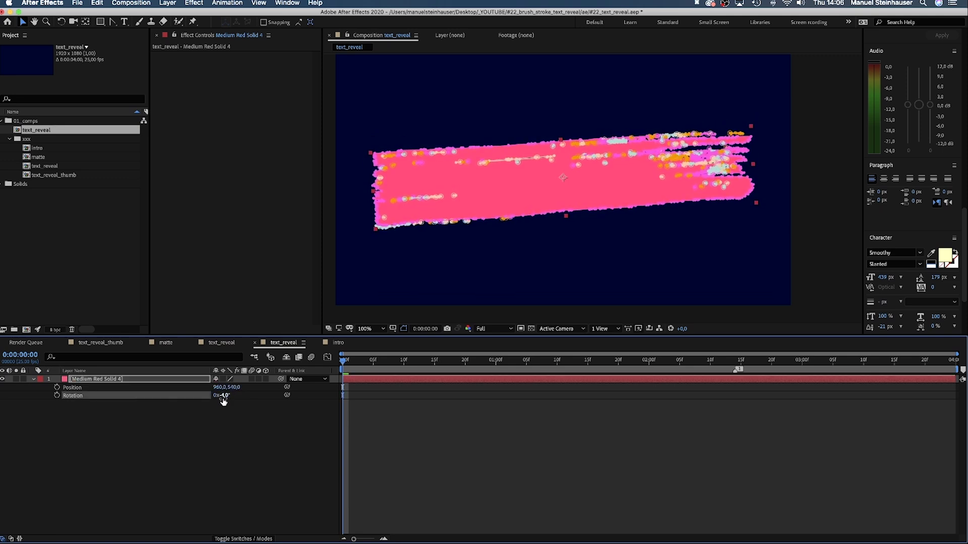
pyautogui.click(210, 450)
pyautogui.press('super+n')
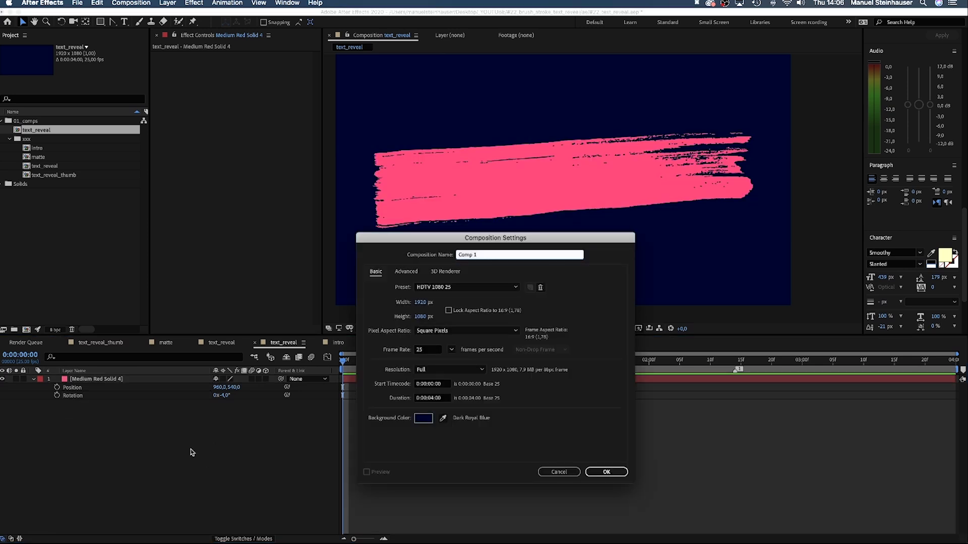
# - Create a composition named 'matte' holding a full-frame white solid, White Solid 6
pyautogui.write('matte')
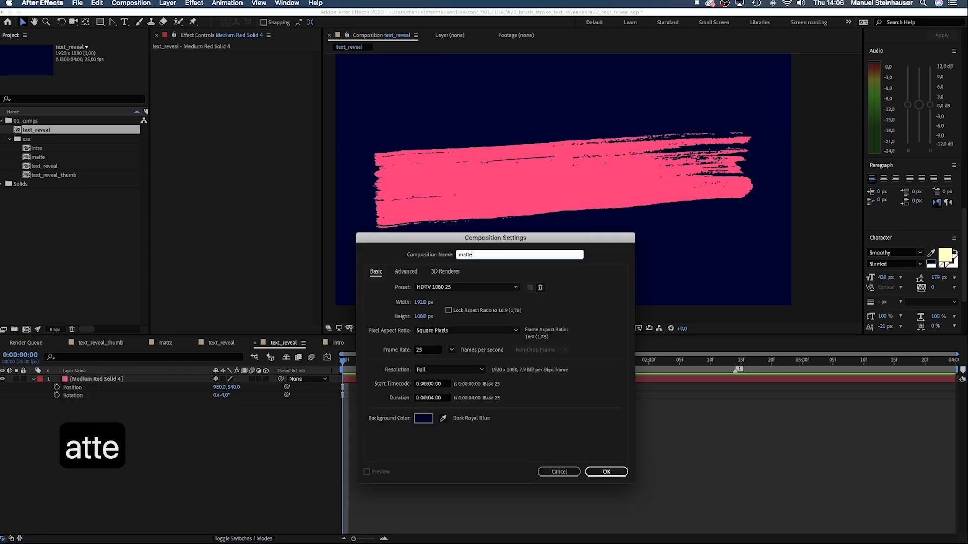
pyautogui.press('Return')
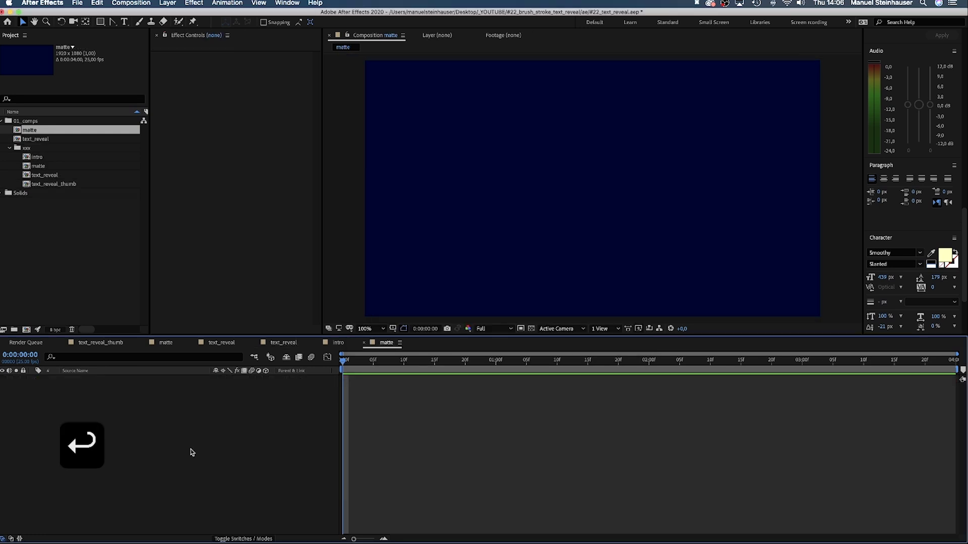
pyautogui.press('super+y')
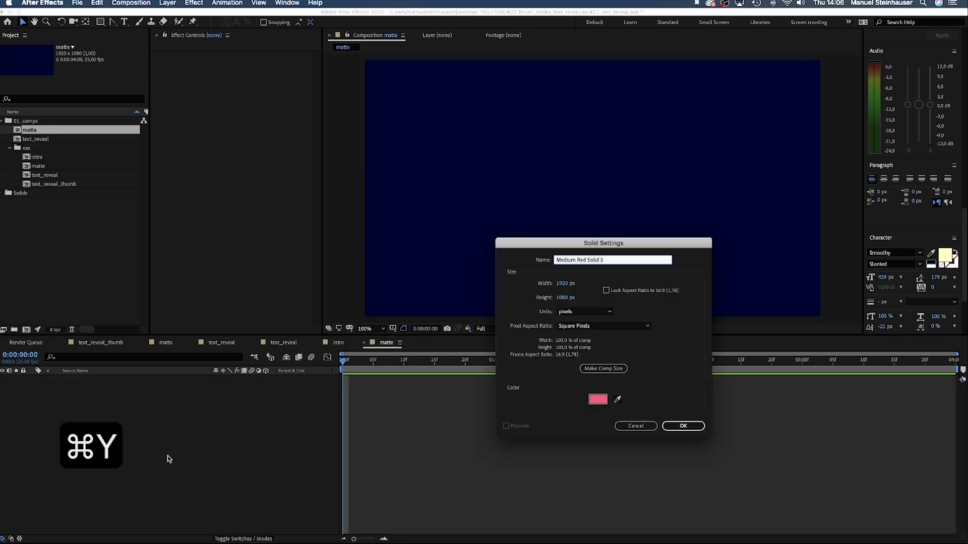
pyautogui.click(597, 400)
pyautogui.moveTo(735, 239); pyautogui.dragTo(749, 223)
pyautogui.click(843, 226)
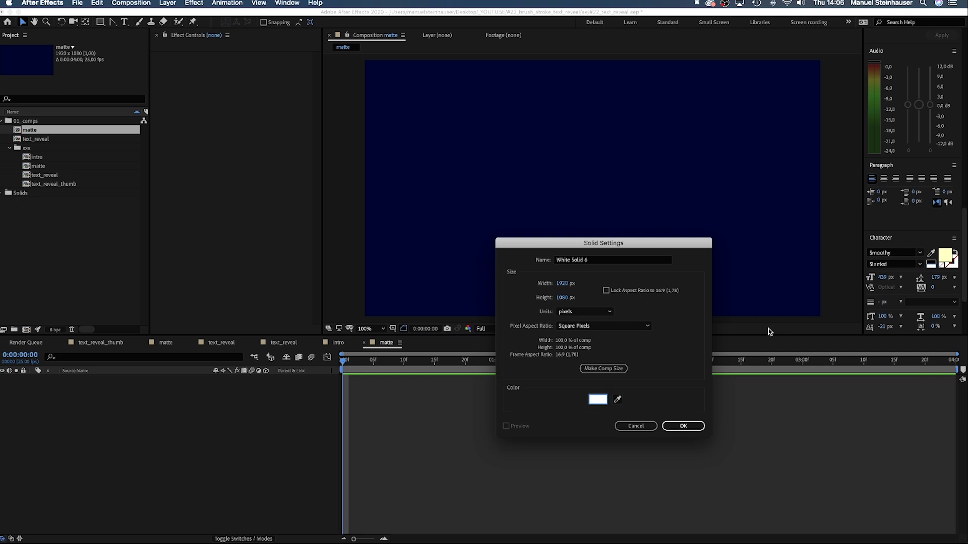
pyautogui.click(686, 427)
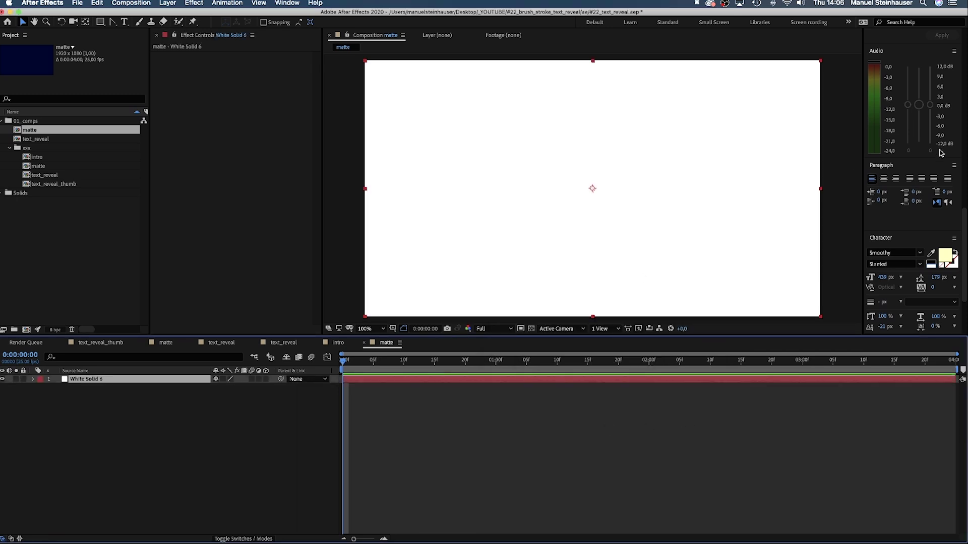
# - Apply inverted Turbulent Noise to the white solid with Swirly fractal, Spline noise, and Contrast 30
pyautogui.scroll(10, 940, 153)
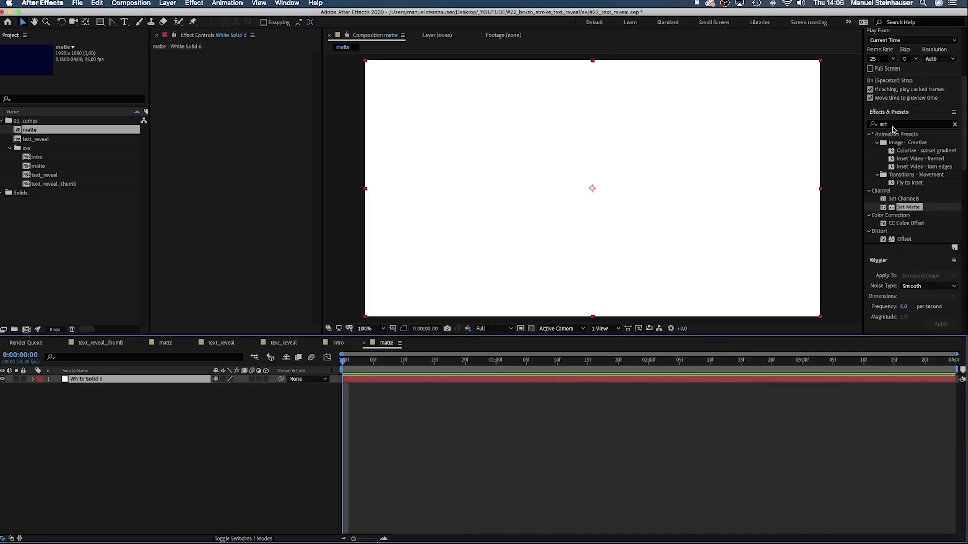
pyautogui.click(897, 124)
pyautogui.write('turbulent')
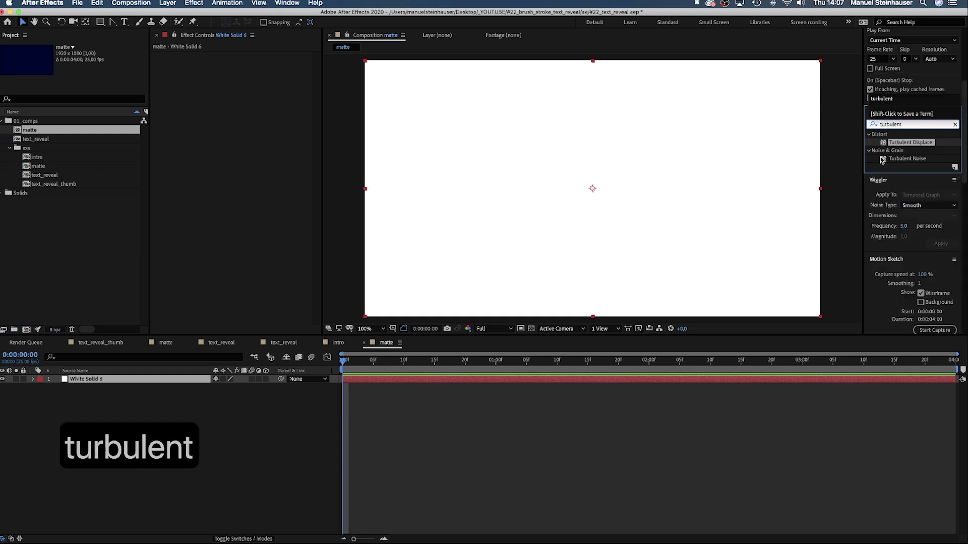
pyautogui.moveTo(907, 158); pyautogui.dragTo(198, 103)
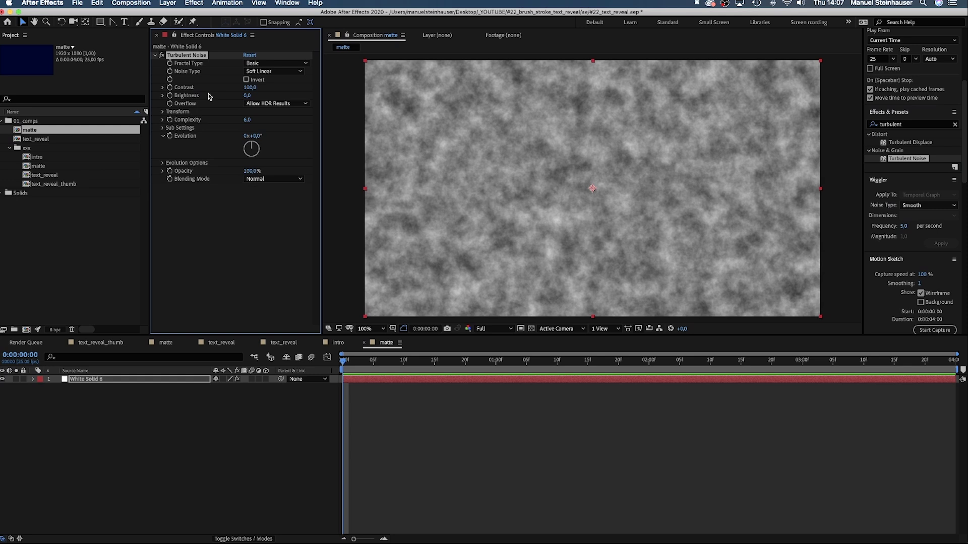
pyautogui.click(276, 64)
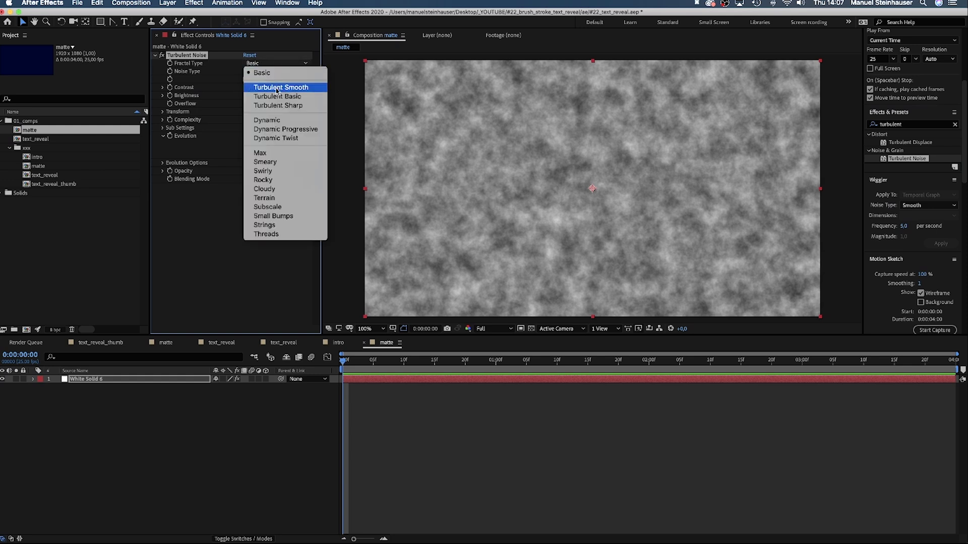
pyautogui.click(279, 172)
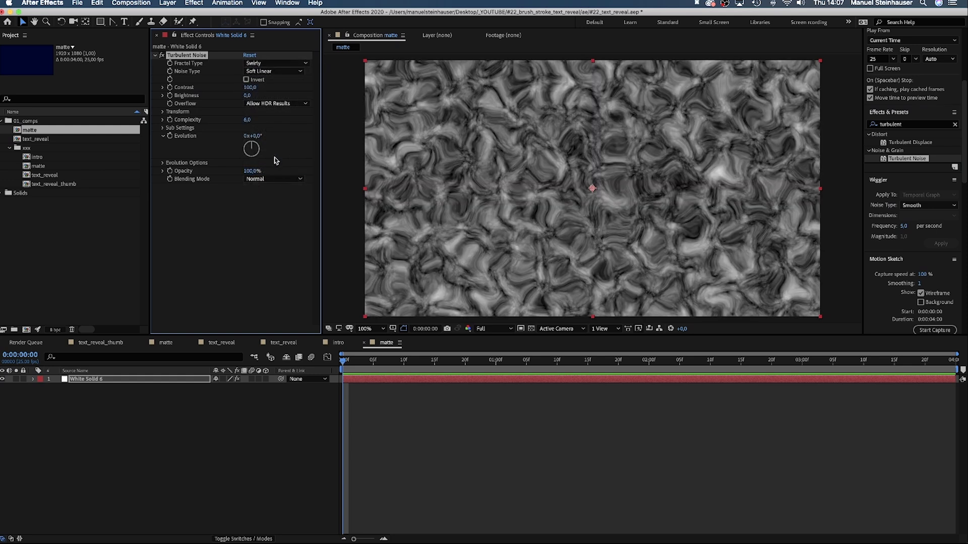
pyautogui.click(253, 73)
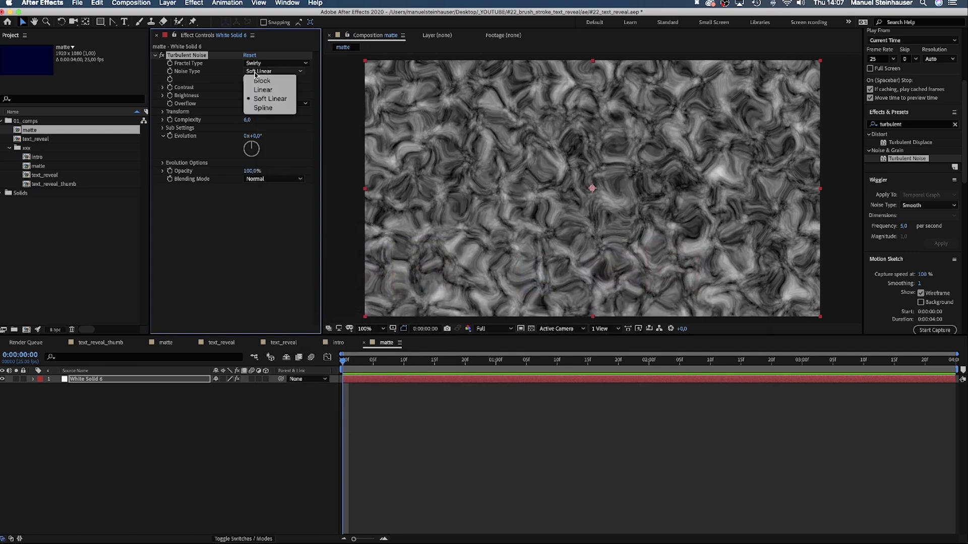
pyautogui.click(255, 109)
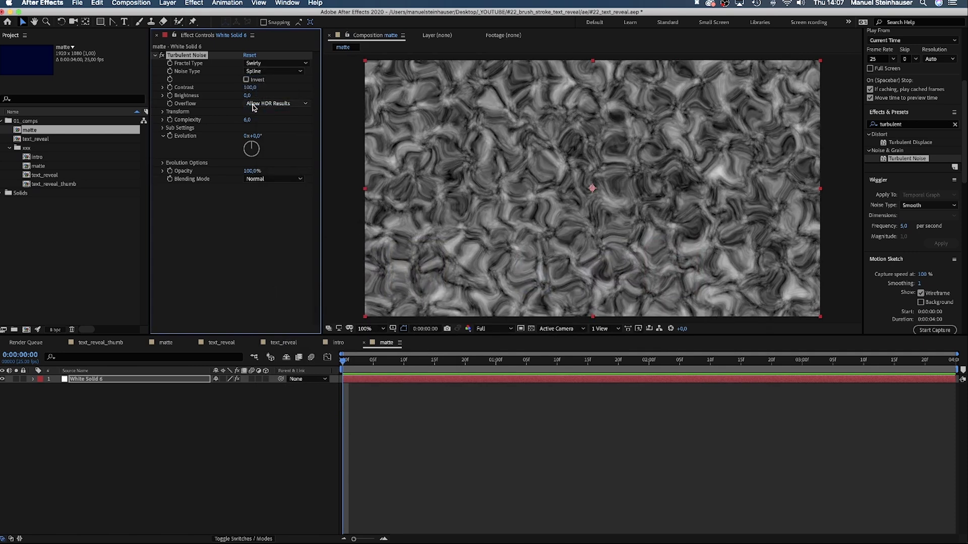
pyautogui.click(247, 80)
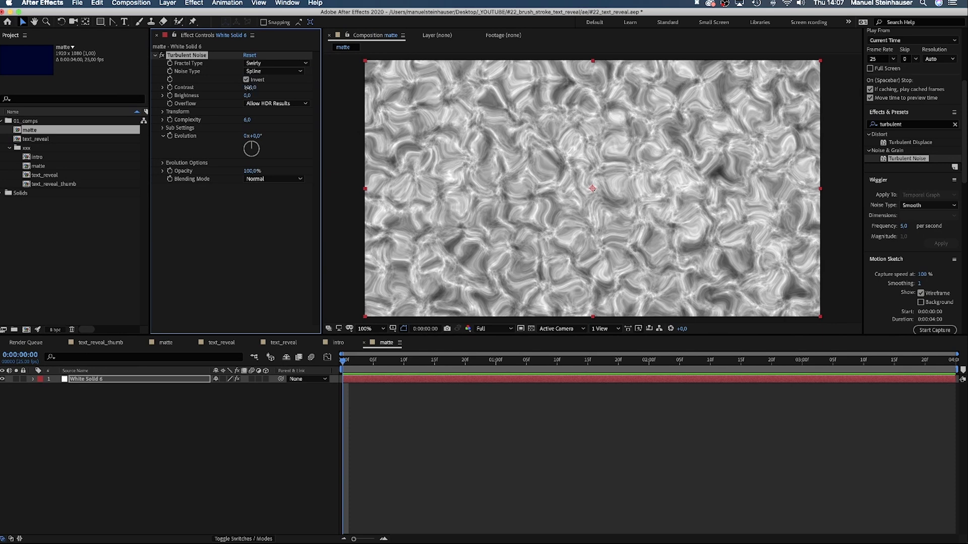
pyautogui.write('30')
pyautogui.press('Return')
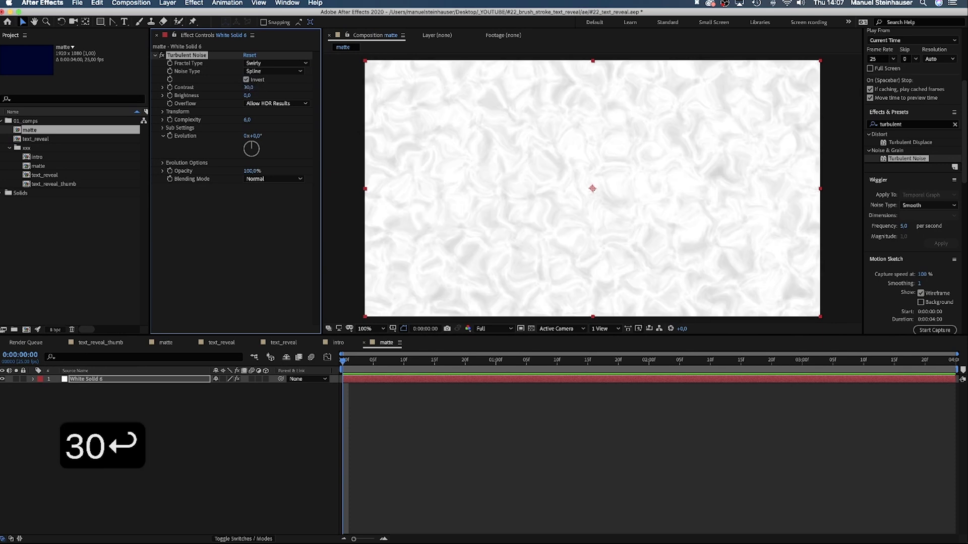
# - Unlink the noise scale to Width 600 and Height 8, and raise Turbulence Factor
pyautogui.click(163, 112)
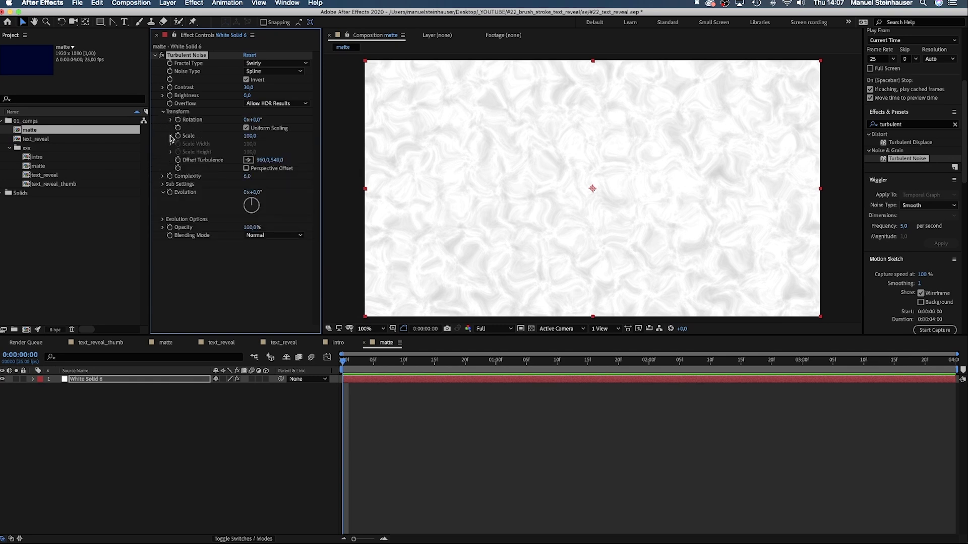
pyautogui.click(171, 136)
pyautogui.click(246, 129)
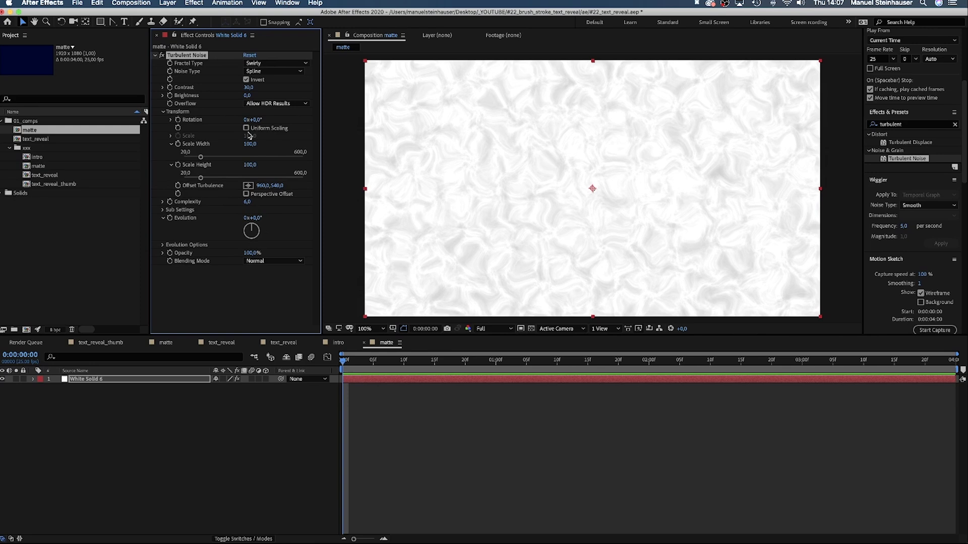
pyautogui.write('600')
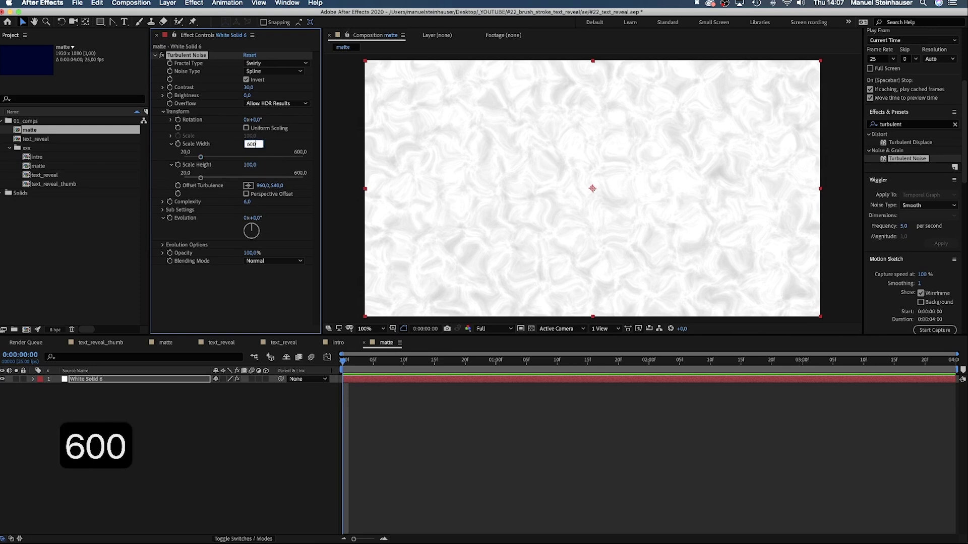
pyautogui.press('Return')
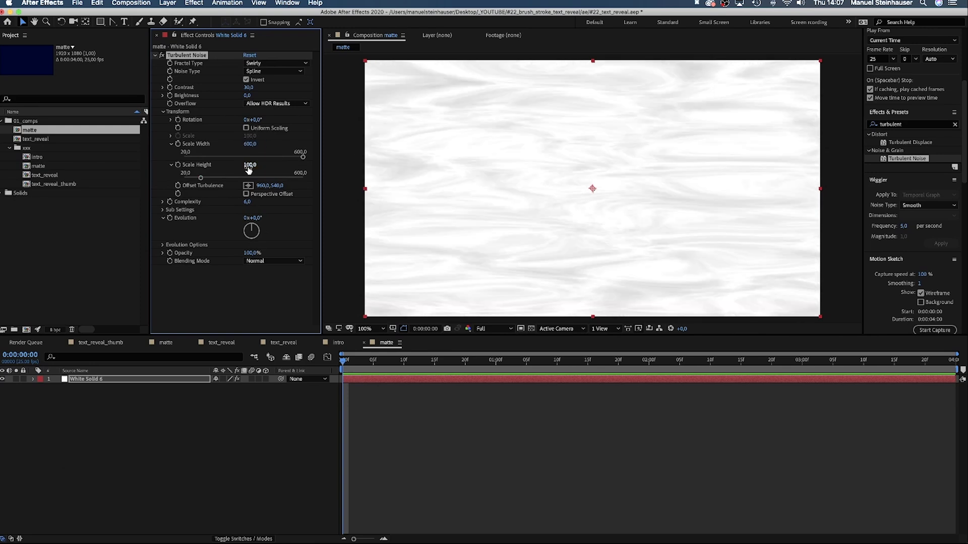
pyautogui.write('8')
pyautogui.press('Return')
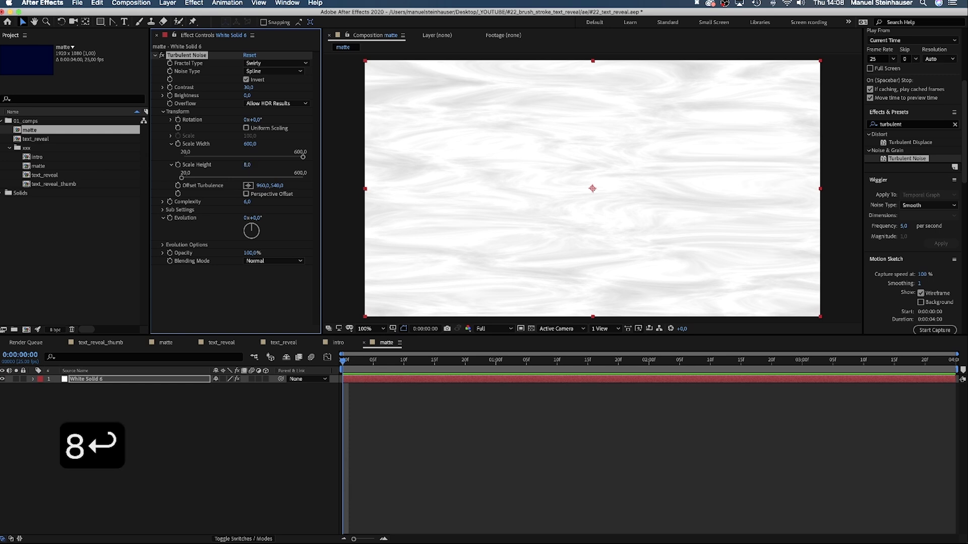
pyautogui.click(164, 245)
pyautogui.moveTo(244, 253); pyautogui.dragTo(303, 250)
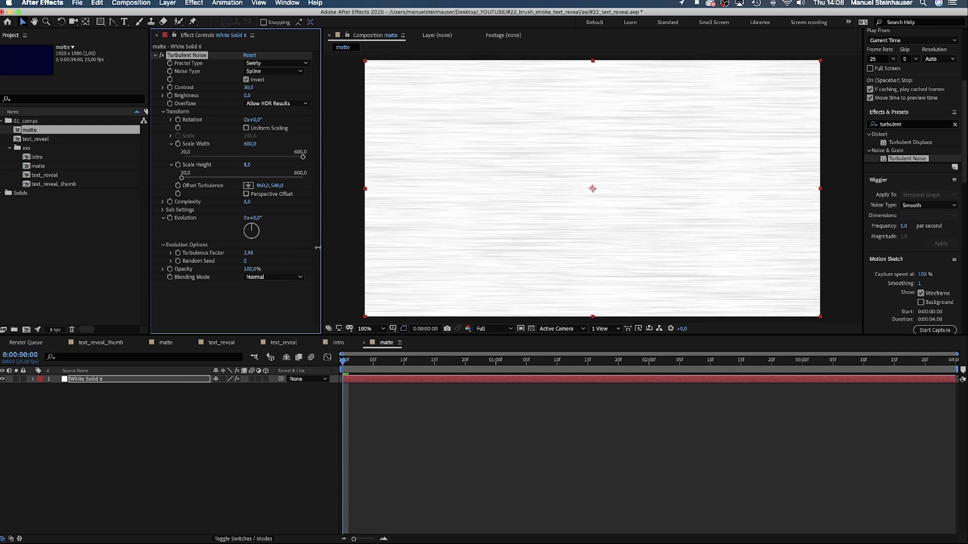
# - Open text_reveal, add the matte comp above the brush stroke, and show the track matte columns
pyautogui.doubleClick(38, 140)
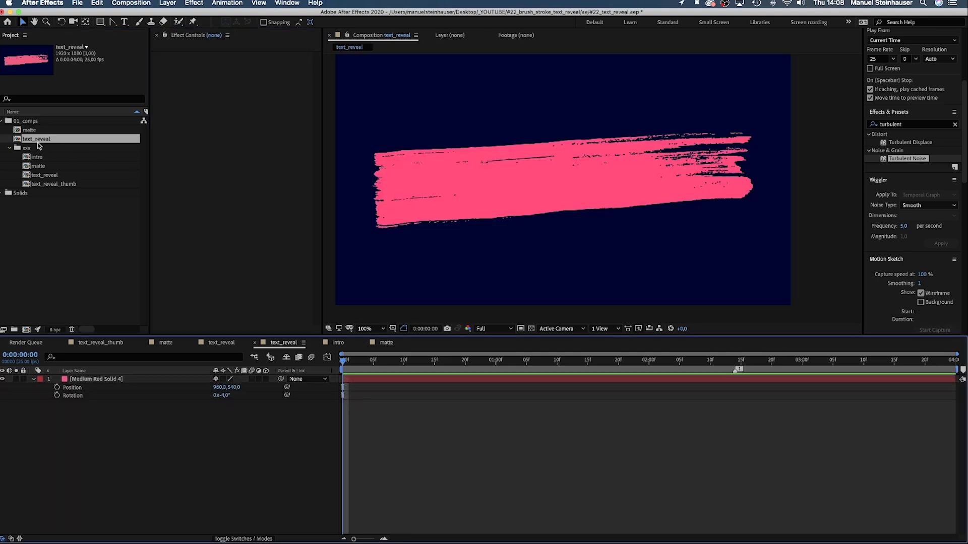
pyautogui.moveTo(30, 130); pyautogui.dragTo(95, 396)
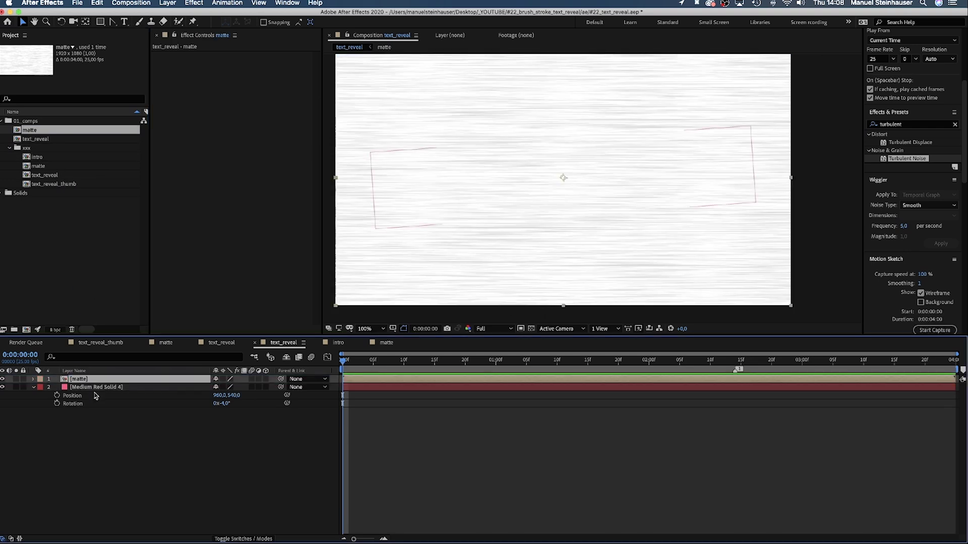
pyautogui.click(96, 387)
pyautogui.press('Return')
pyautogui.write('s')
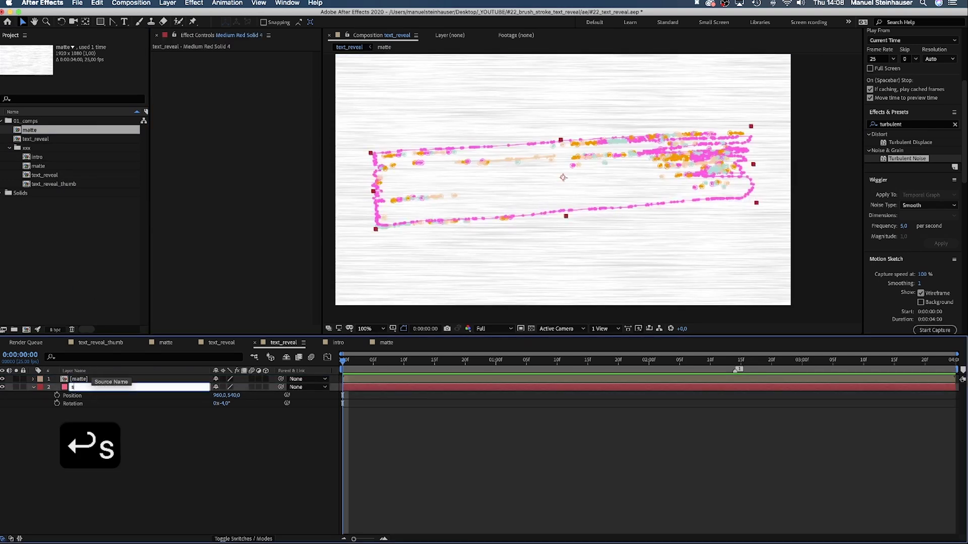
pyautogui.write('troke')
pyautogui.press('Return')
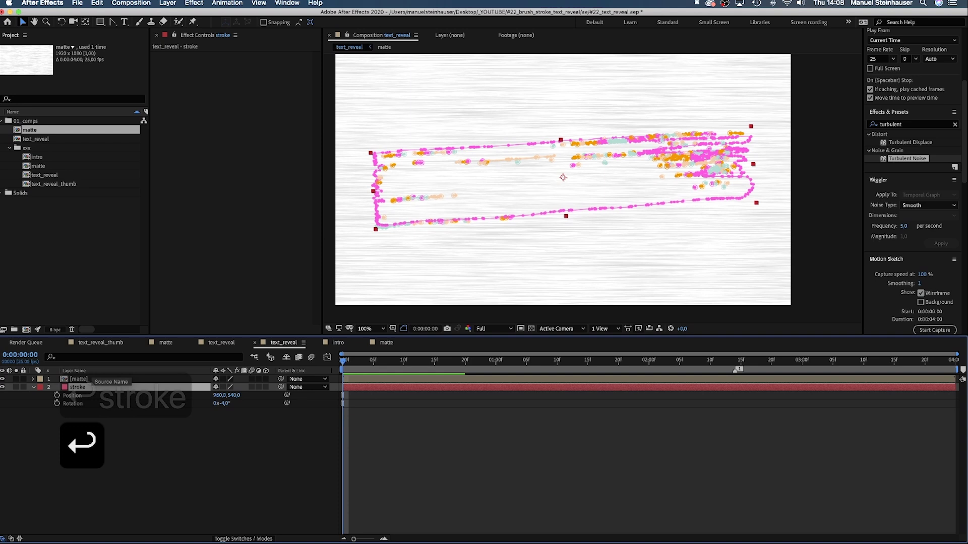
pyautogui.click(230, 539)
pyautogui.click(98, 379)
pyautogui.press('super+z')
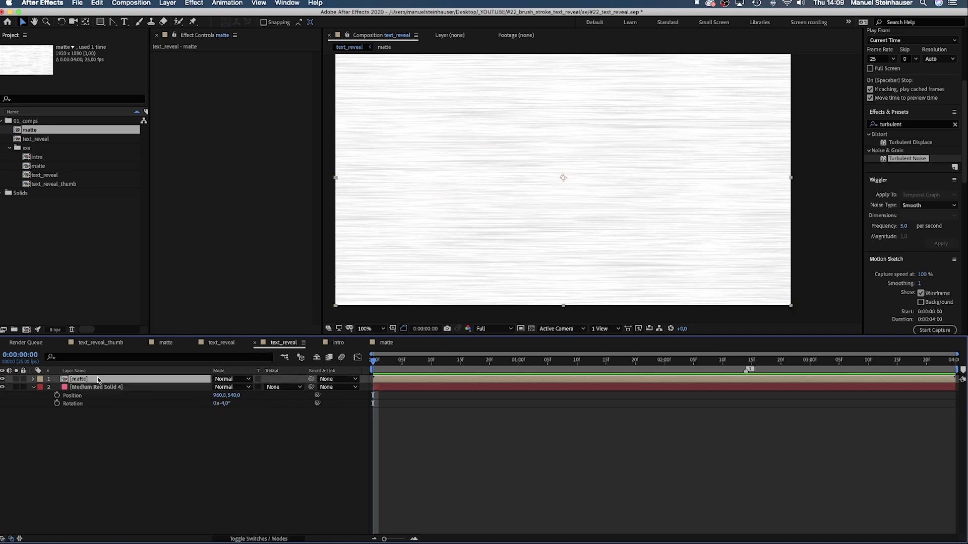
# - Rotate the matte layer to −4° to match the stroke's tilt
pyautogui.press('r')
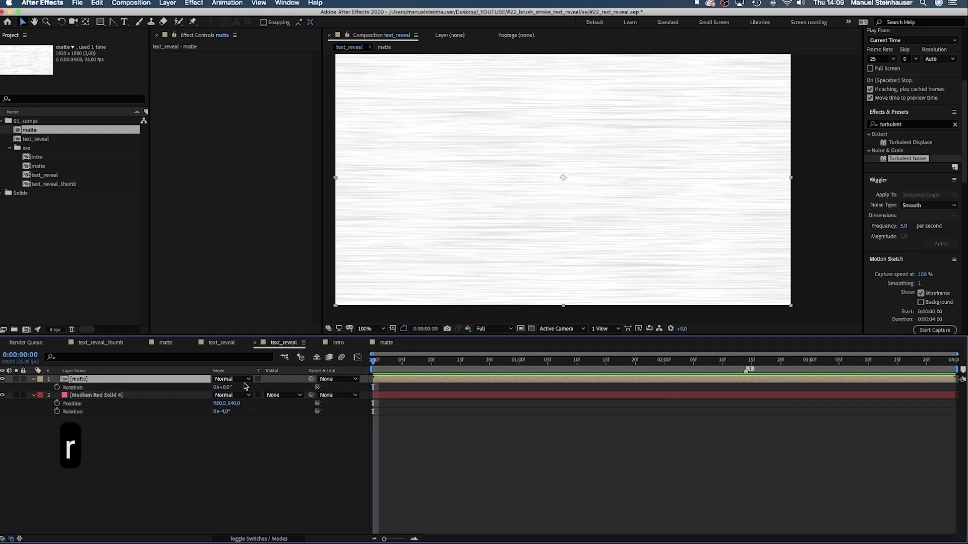
pyautogui.write('-4')
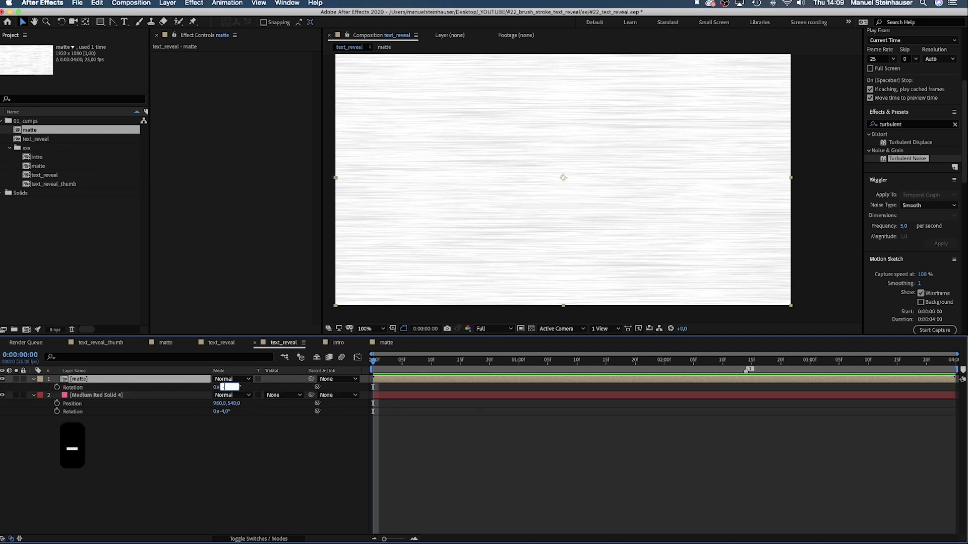
pyautogui.press('Return')
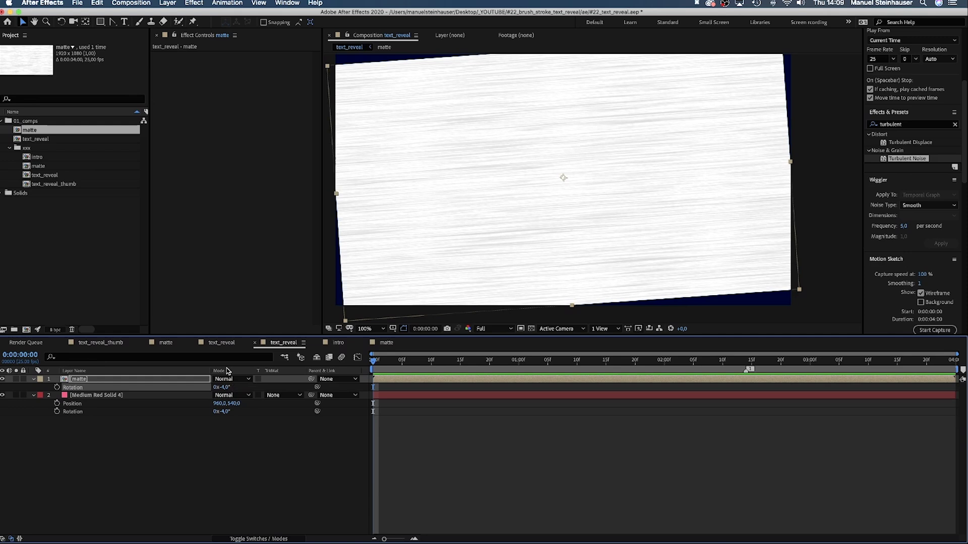
pyautogui.hotkey('shift', 's')
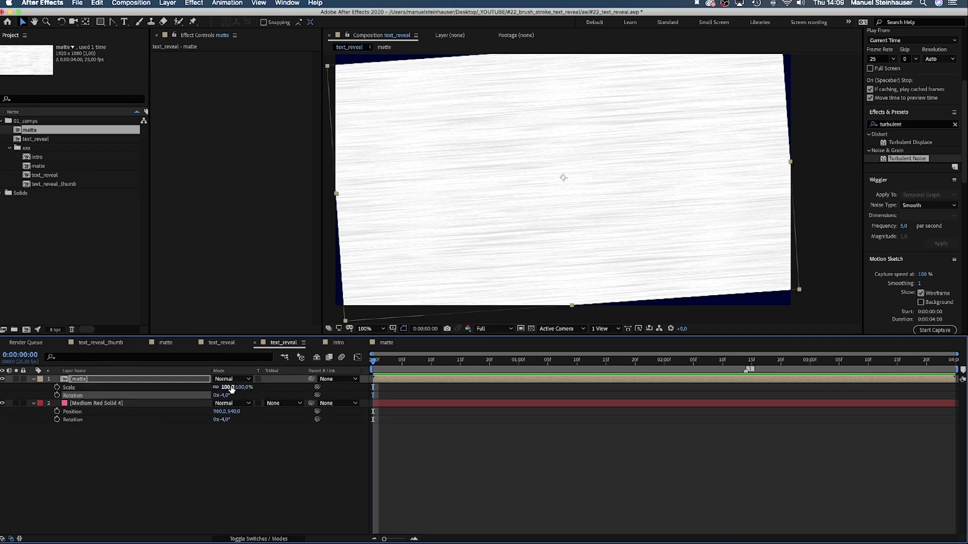
# - Set the stroke's track matte to Luma Matte '[matte]' and view it at 200%
pyautogui.click(275, 404)
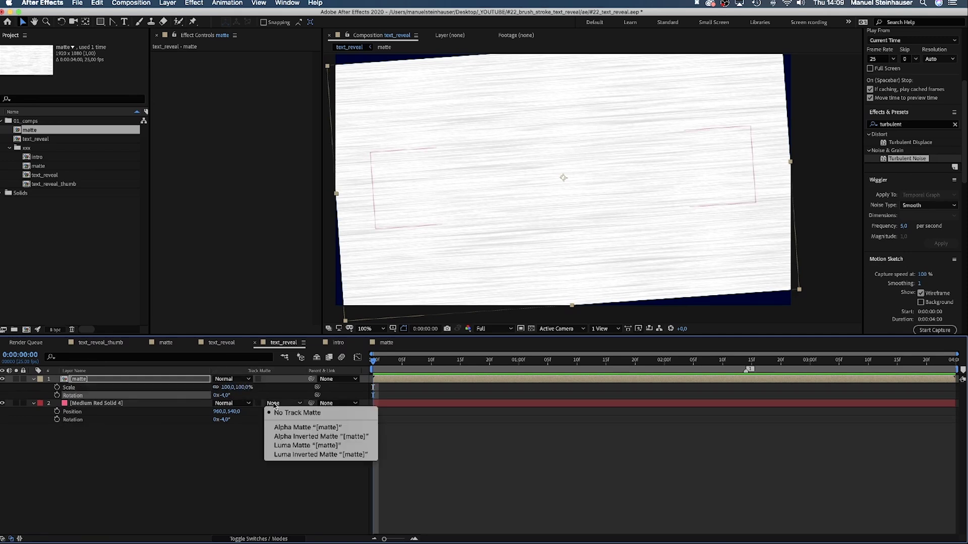
pyautogui.click(283, 445)
pyautogui.click(370, 328)
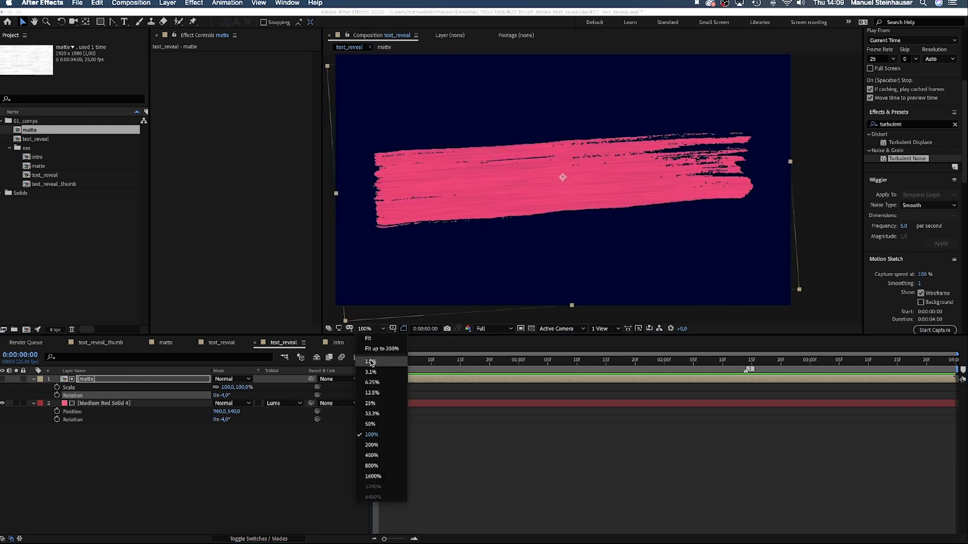
pyautogui.click(375, 437)
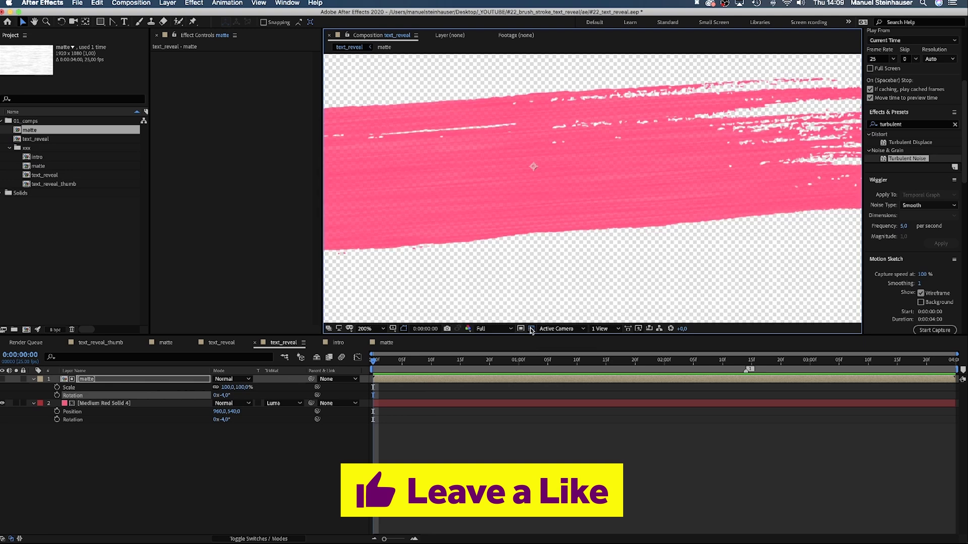
# - Check the textured stroke against the transparency grid, then return the preview to 100%
pyautogui.click(531, 328)
pyautogui.click(530, 329)
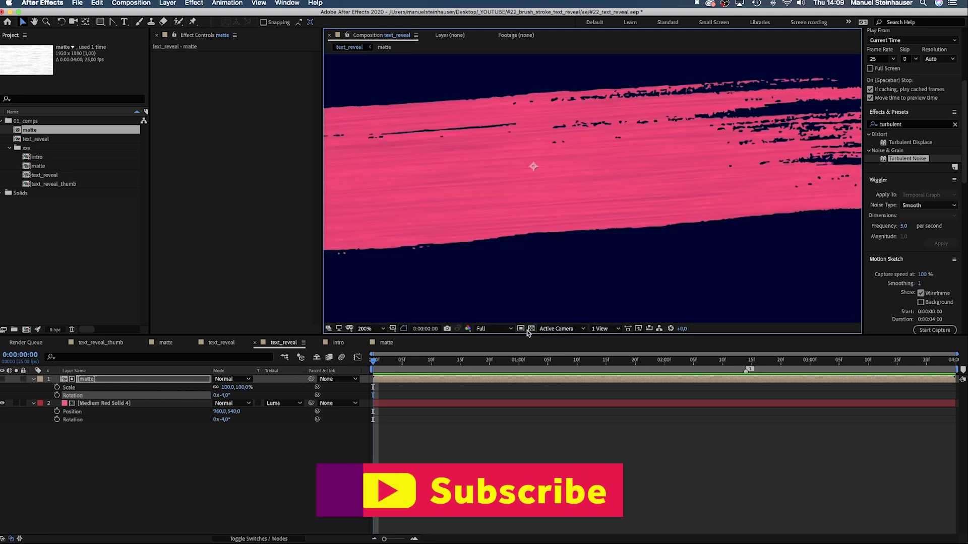
pyautogui.click(372, 328)
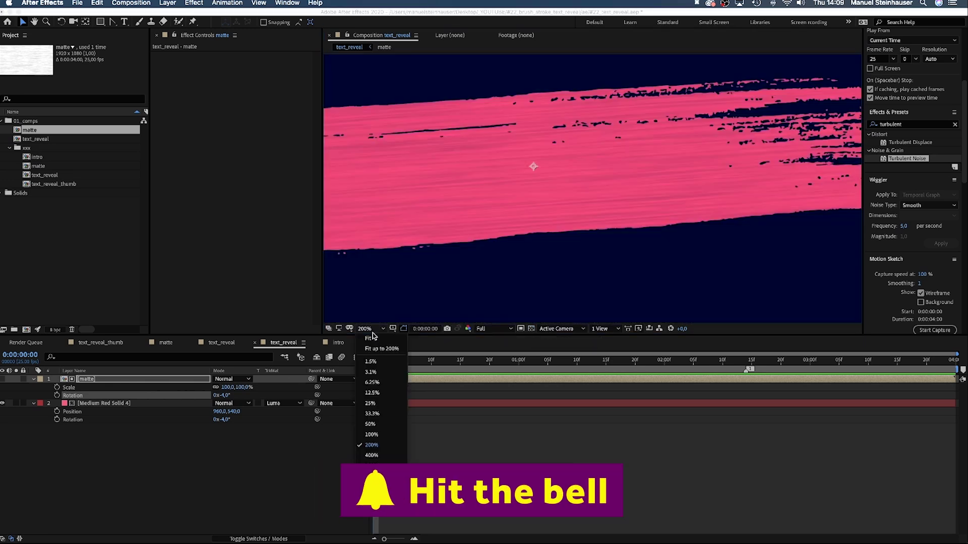
pyautogui.click(379, 435)
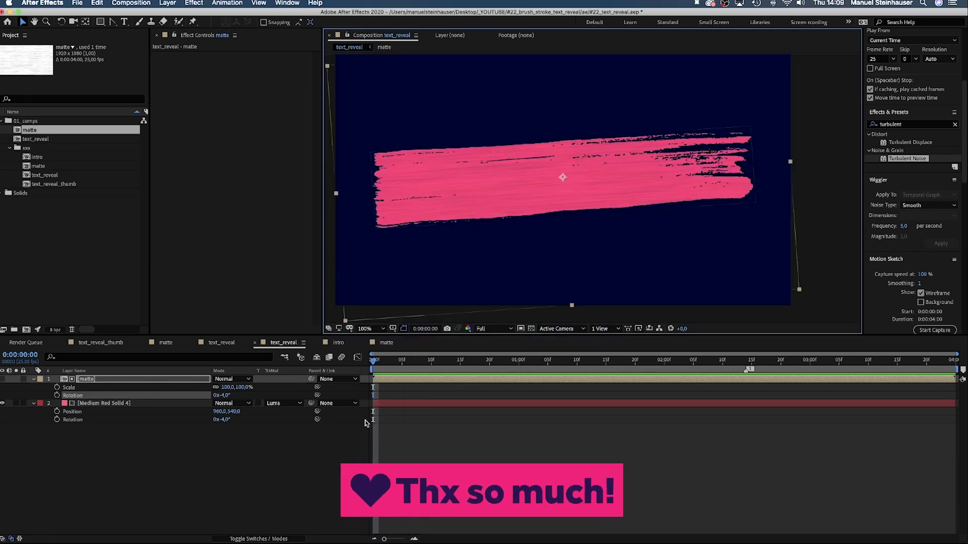
# - Rename the brush layer to 'stroke' and show its mask points in the preview
pyautogui.click(121, 404)
pyautogui.press('Return')
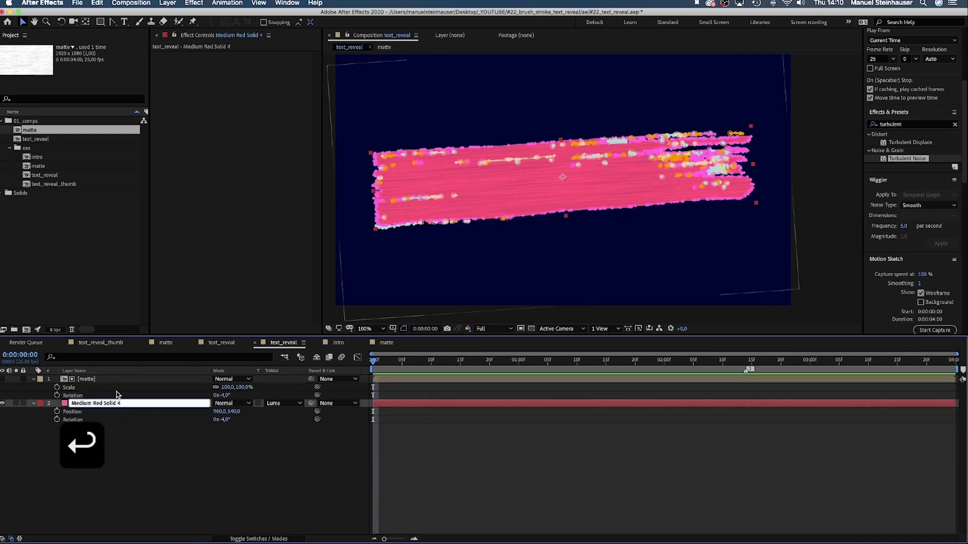
pyautogui.write('stroke')
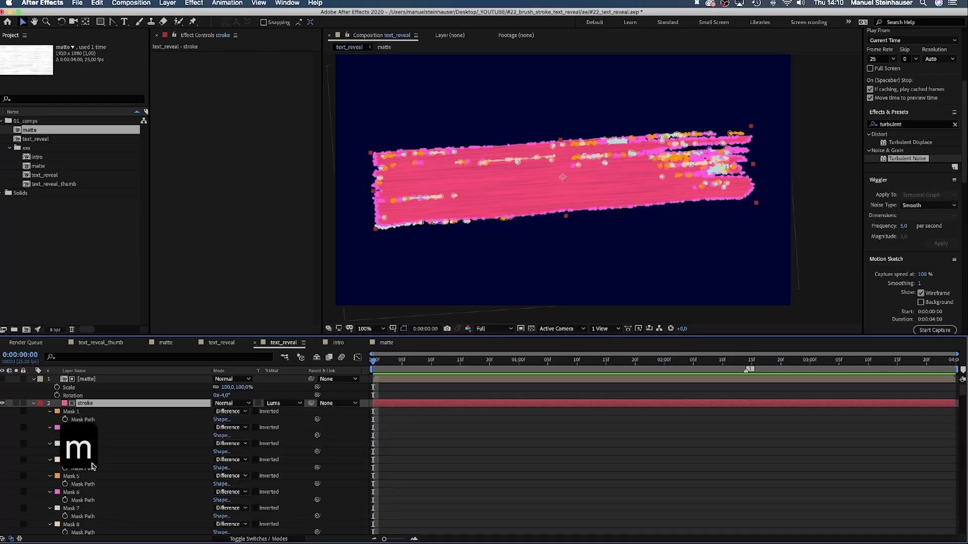
pyautogui.click(633, 210)
pyautogui.moveTo(962, 393); pyautogui.dragTo(960, 419)
# - Duplicate Mask 42 as Mask 200, make it yellow, and move it to the bottom
pyautogui.click(75, 409)
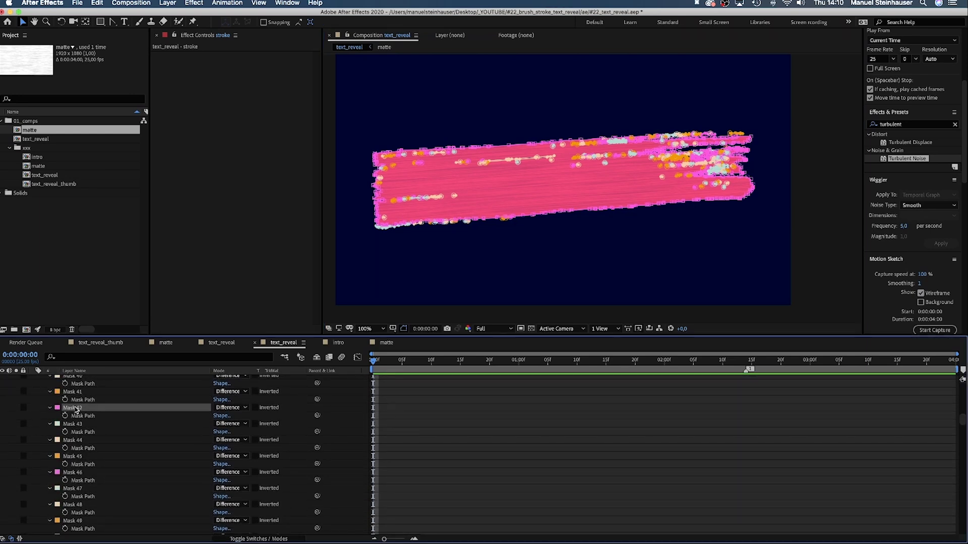
pyautogui.press('super+d')
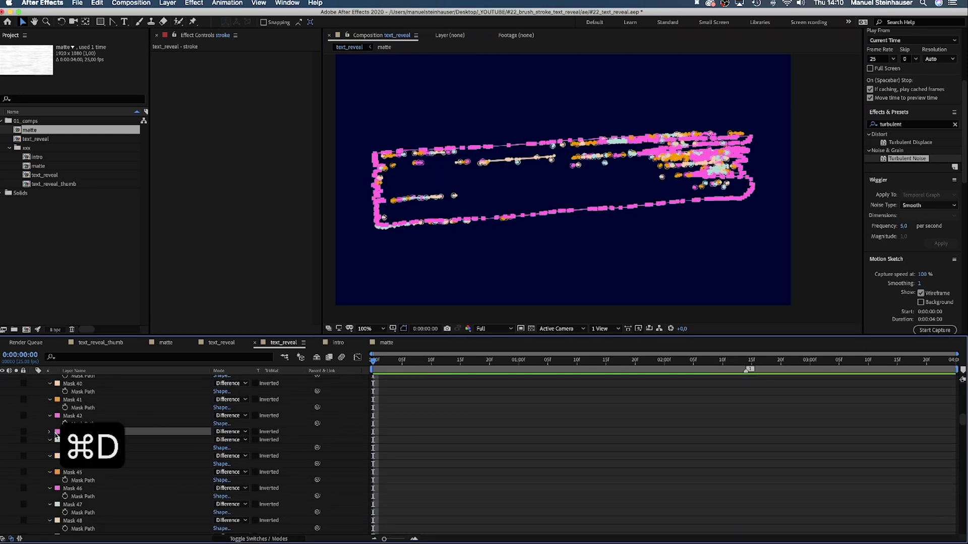
pyautogui.click(57, 432)
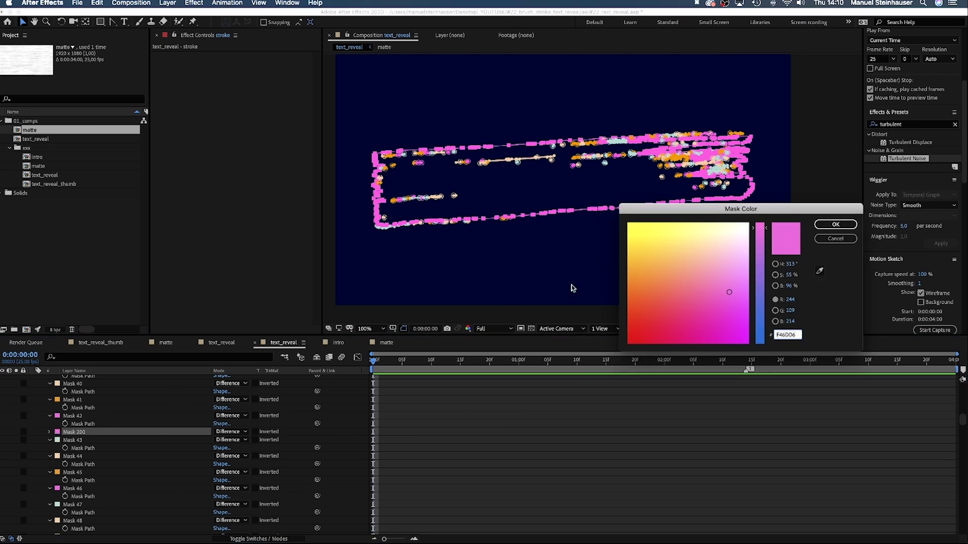
pyautogui.moveTo(655, 266); pyautogui.dragTo(606, 197)
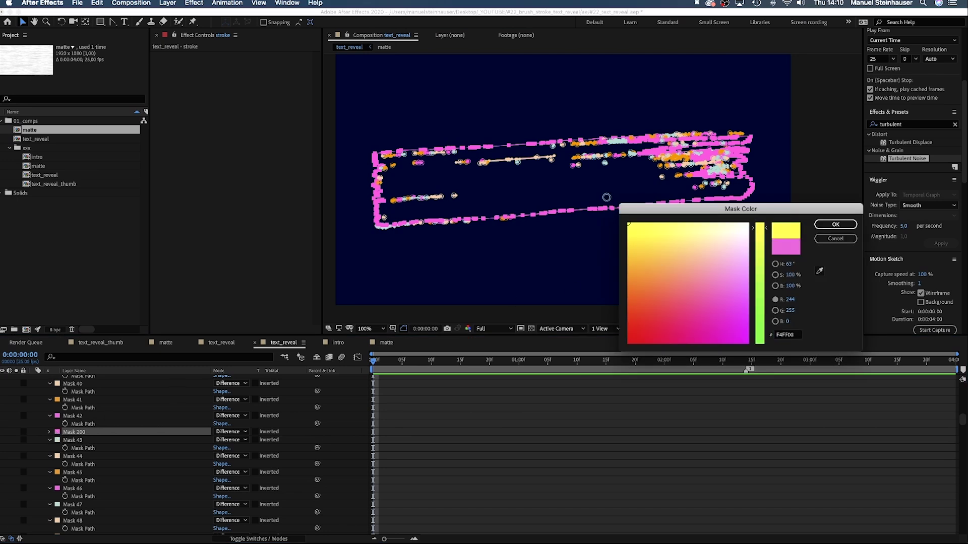
pyautogui.click(826, 225)
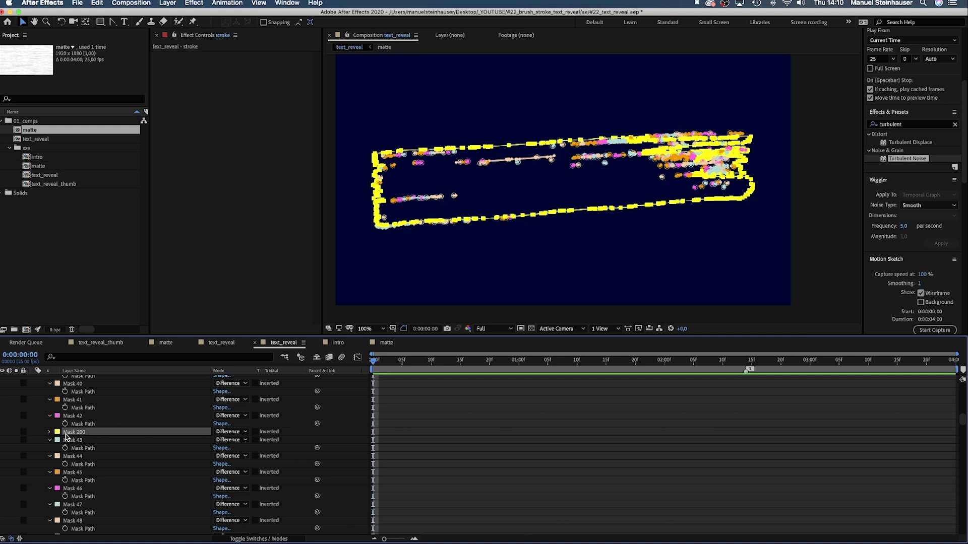
pyautogui.moveTo(65, 436); pyautogui.dragTo(78, 530)
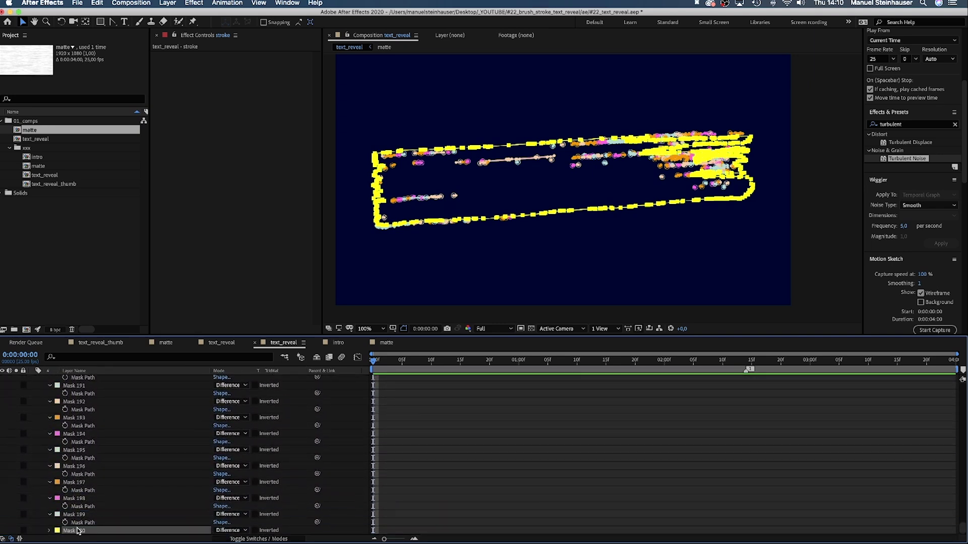
# - Set a starting Mask Path keyframe on Mask 200 and preview the composition
pyautogui.click(50, 530)
pyautogui.click(81, 508)
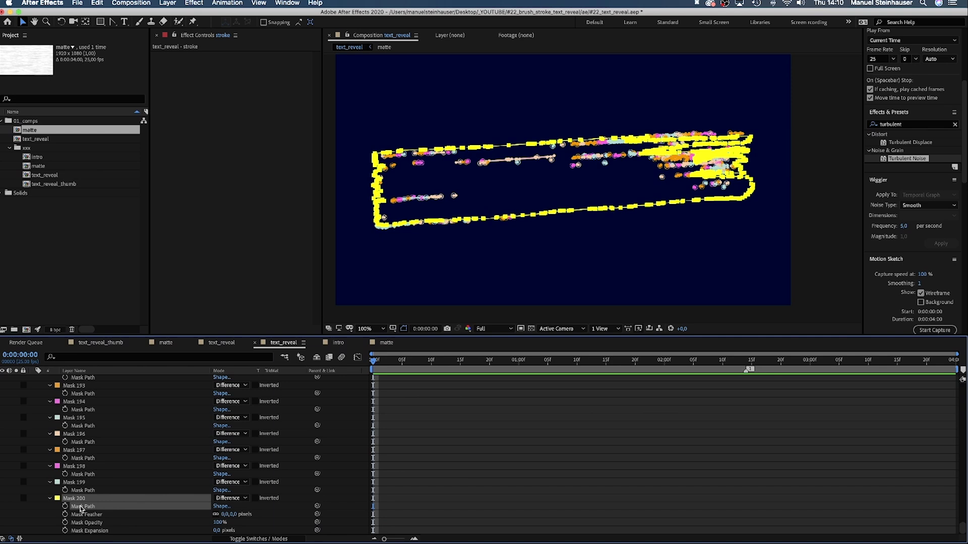
pyautogui.click(65, 507)
pyautogui.press('u')
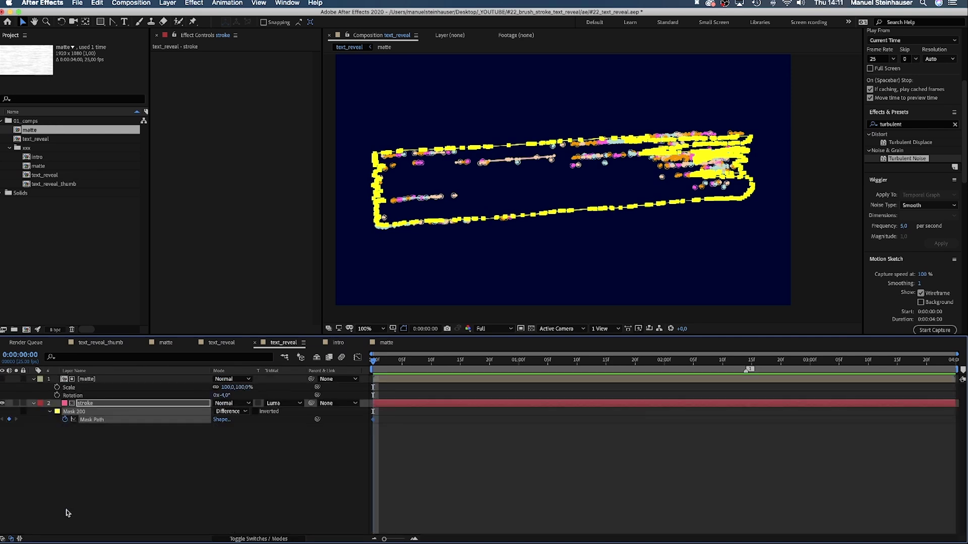
pyautogui.click(482, 222)
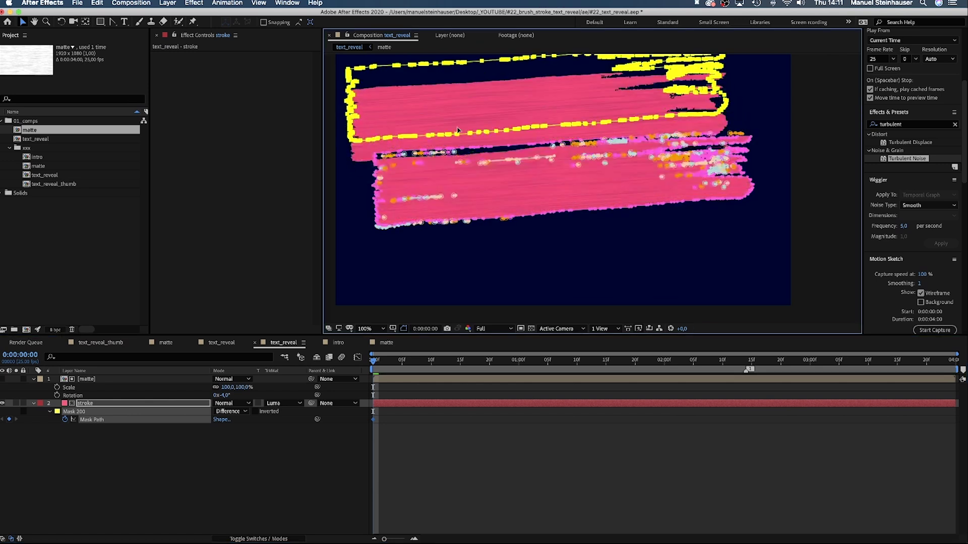
pyautogui.press('space')
pyautogui.moveTo(488, 110); pyautogui.dragTo(493, 140)
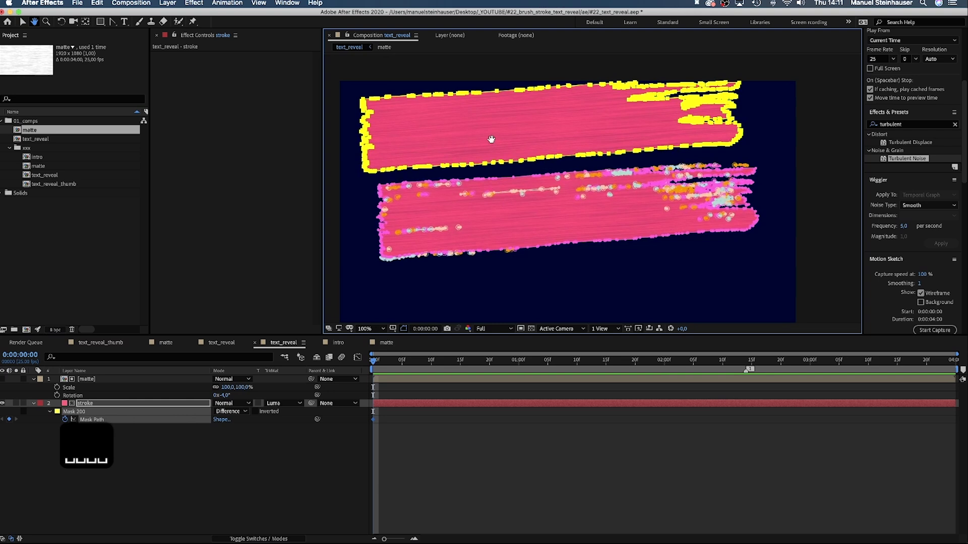
# - Delete Mask 200's right-side points to shrink it toward a narrow strip
pyautogui.moveTo(766, 70); pyautogui.dragTo(573, 164)
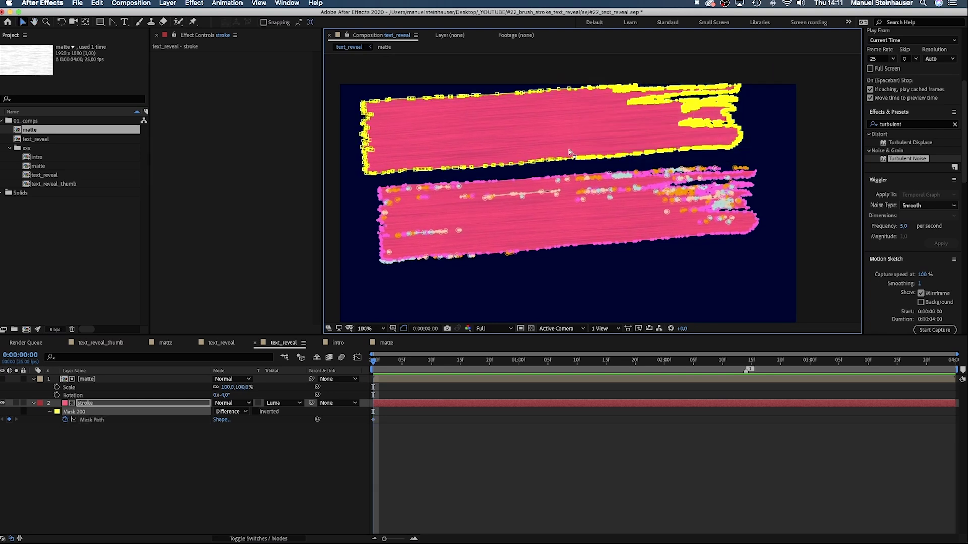
pyautogui.press('BackSpace')
pyautogui.moveTo(609, 73); pyautogui.dragTo(439, 183)
pyautogui.press('BackSpace')
pyautogui.moveTo(470, 88); pyautogui.dragTo(386, 186)
pyautogui.press('BackSpace')
pyautogui.moveTo(397, 96); pyautogui.dragTo(388, 175)
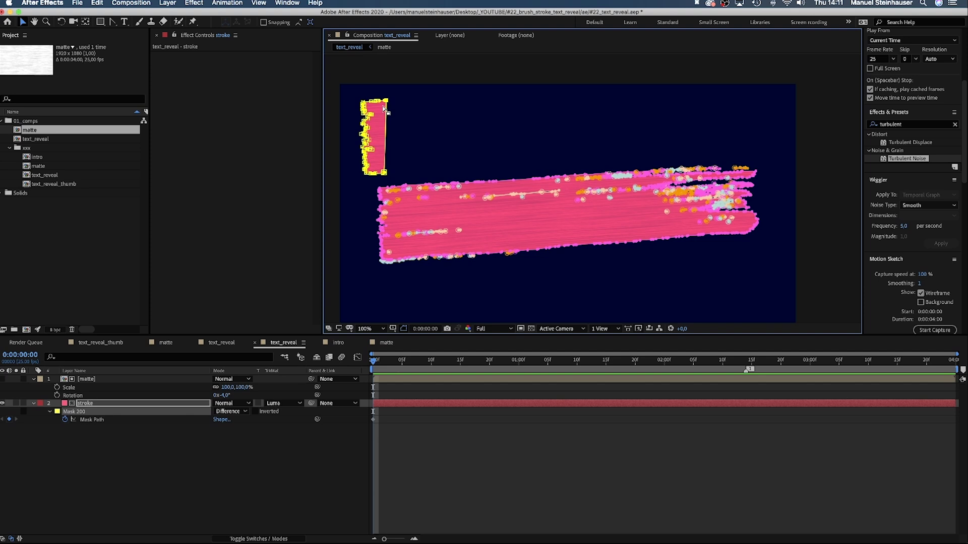
pyautogui.press('BackSpace')
pyautogui.press('BackSpace')
pyautogui.press('BackSpace')
pyautogui.press('BackSpace')
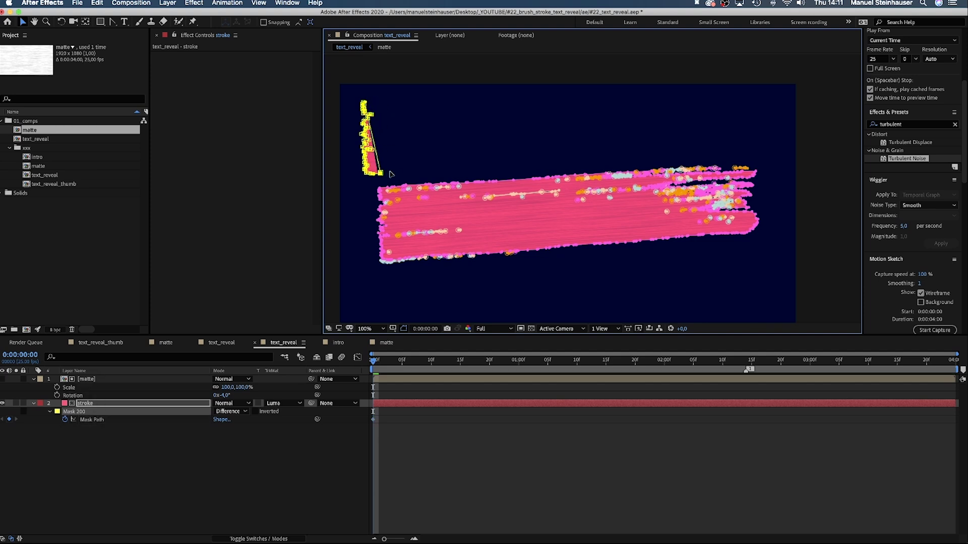
pyautogui.press('cmd+z')
pyautogui.press('cmd+z')
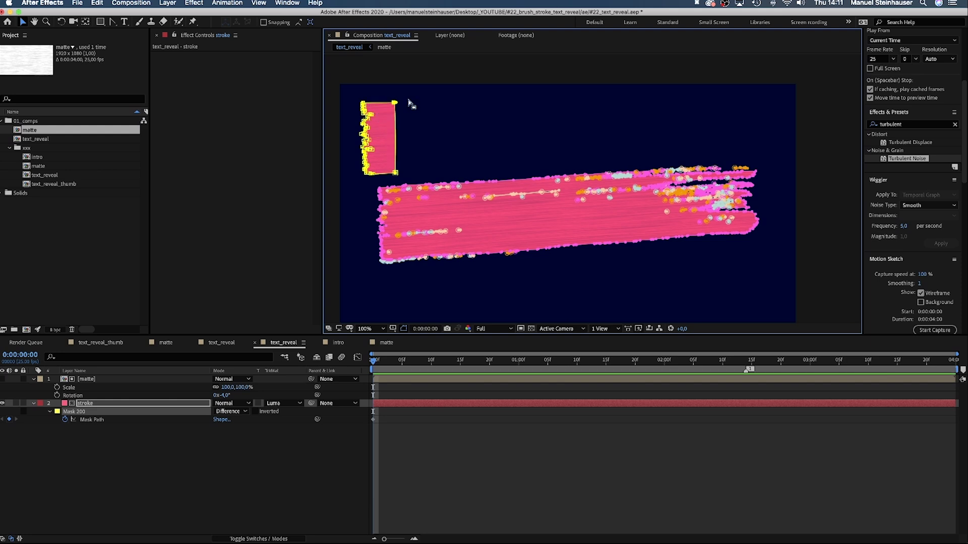
# - Free-transform the mask into a tall, narrow box just past the stroke's right end
pyautogui.moveTo(348, 79); pyautogui.dragTo(810, 234)
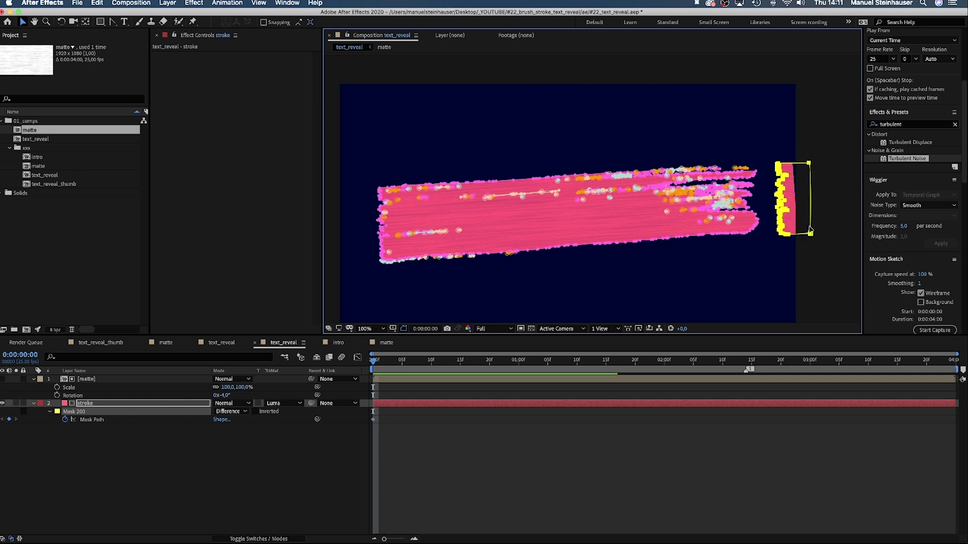
pyautogui.press('super+t')
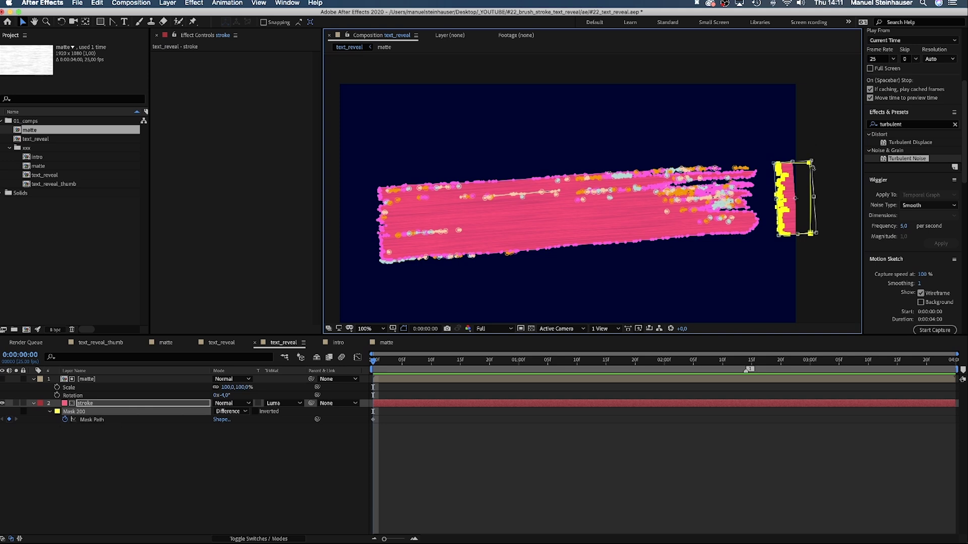
pyautogui.moveTo(813, 160); pyautogui.dragTo(817, 145)
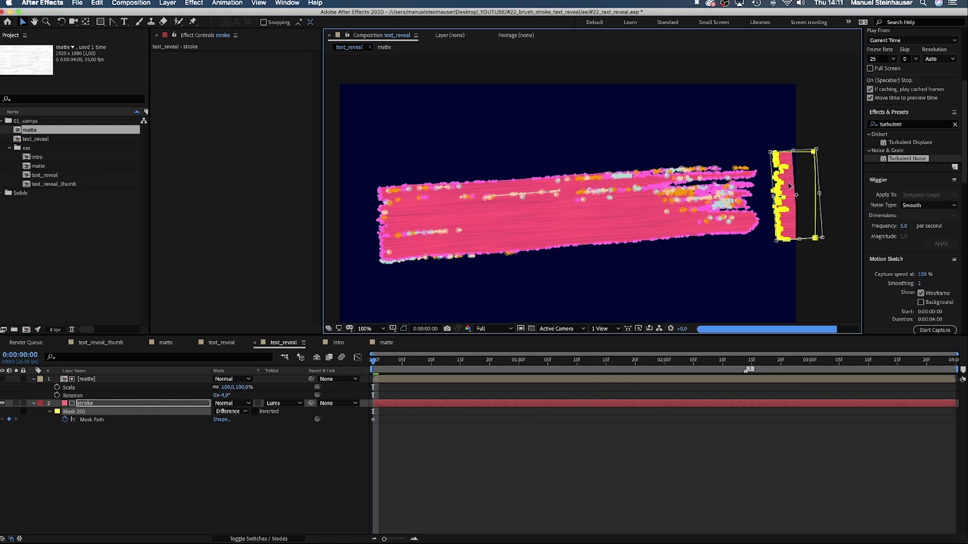
pyautogui.moveTo(816, 151); pyautogui.dragTo(810, 156)
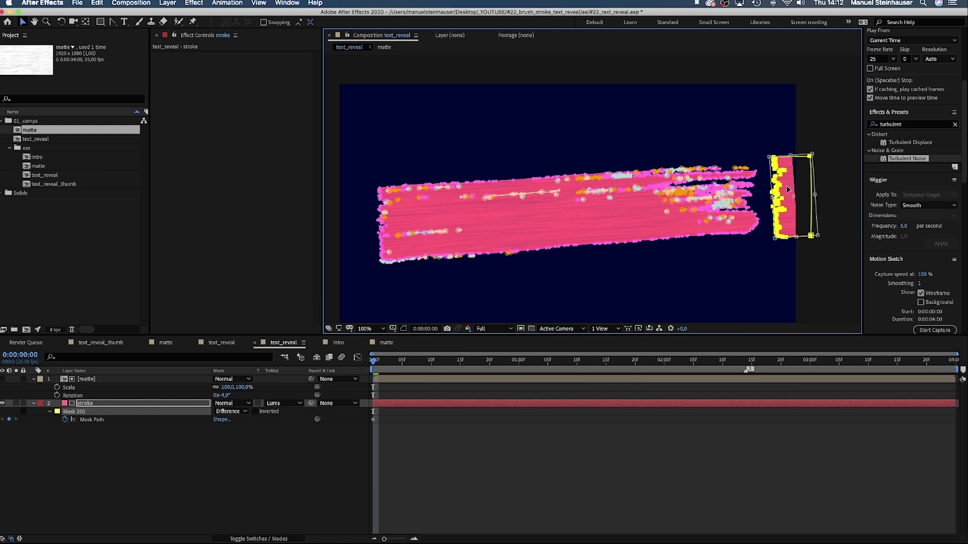
pyautogui.press('Return')
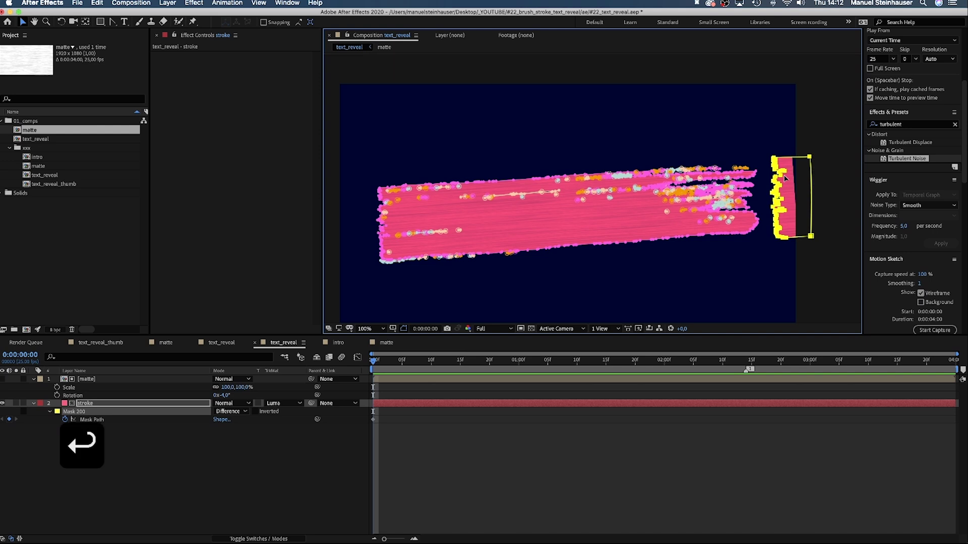
# - Set Mask 200 to Intersect and widen it over the whole stroke at frame 10
pyautogui.click(228, 411)
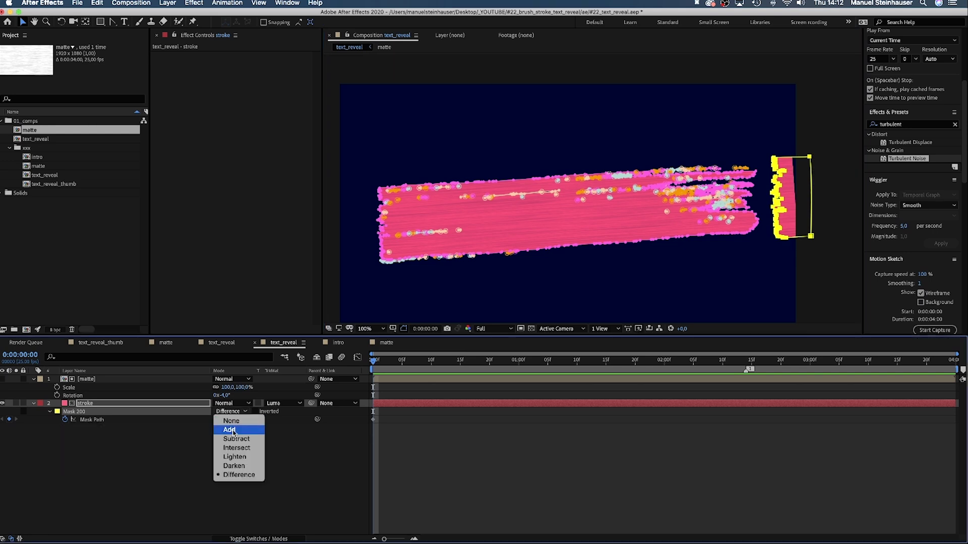
pyautogui.click(233, 447)
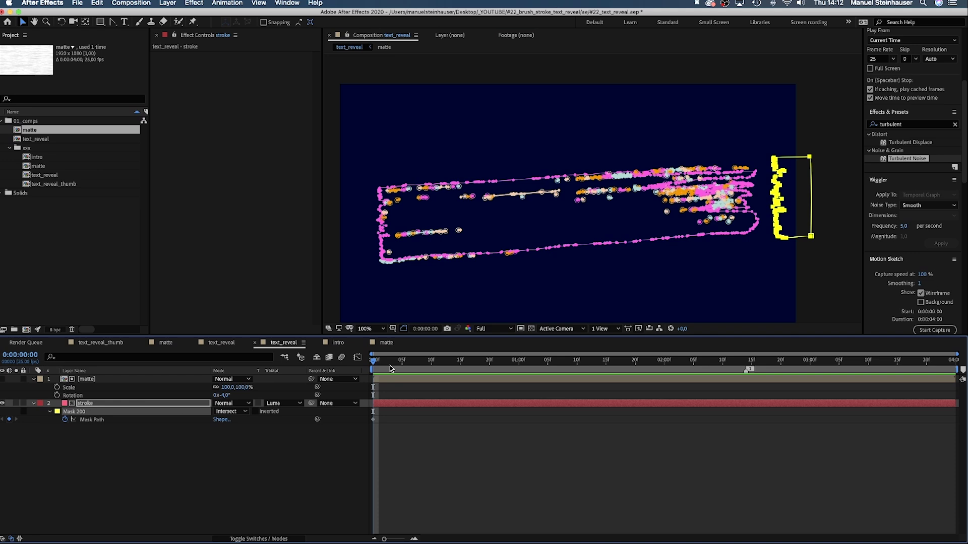
pyautogui.moveTo(376, 362); pyautogui.dragTo(431, 369)
pyautogui.moveTo(766, 146)
pyautogui.mouseDown()
pyautogui.moveTo(793, 249)
pyautogui.moveTo(372, 270)
pyautogui.mouseUp()
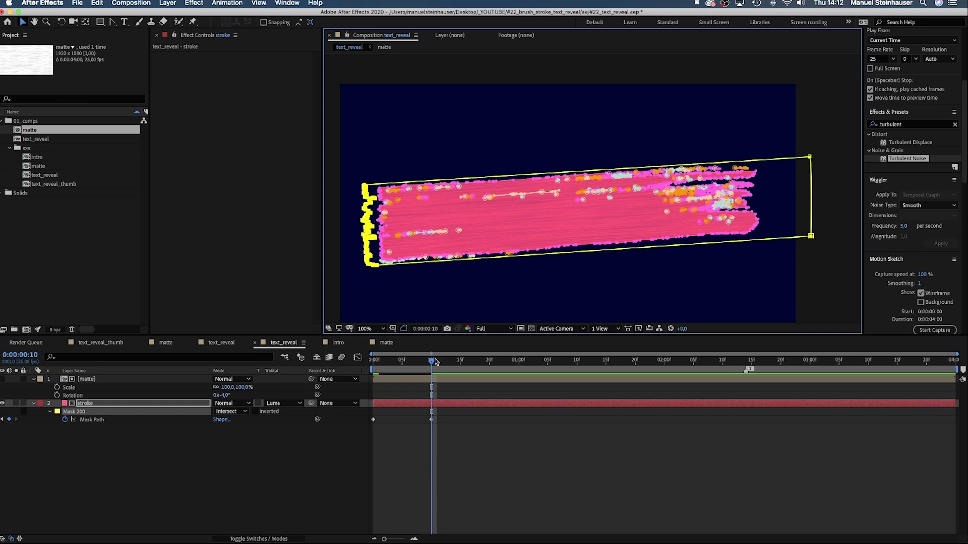
pyautogui.moveTo(428, 368)
pyautogui.mouseDown()
pyautogui.moveTo(379, 370)
pyautogui.moveTo(430, 372)
pyautogui.mouseUp()
pyautogui.click(270, 461)
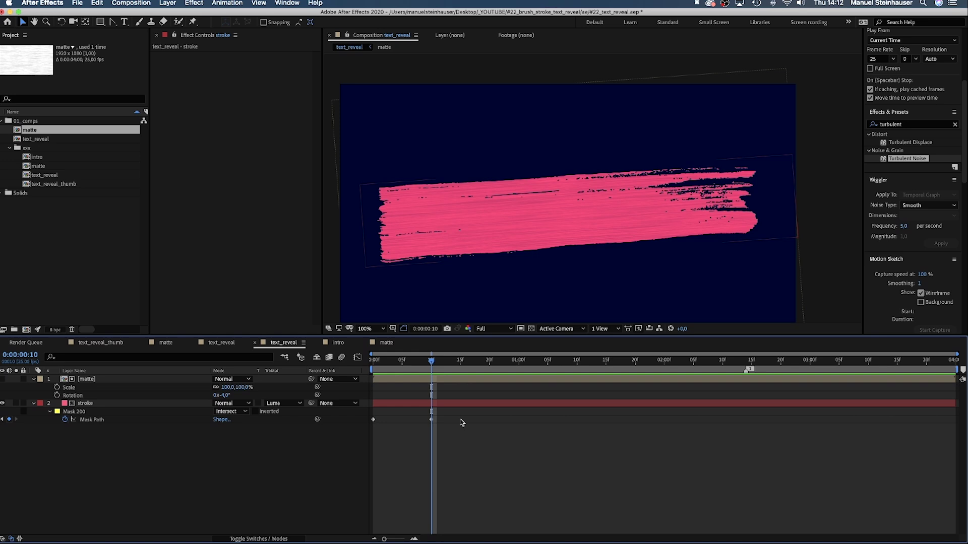
# - Ease the speed into the 10f Mask Path keyframe in the Graph Editor's speed graph
pyautogui.moveTo(462, 422); pyautogui.dragTo(371, 420)
pyautogui.click(357, 358)
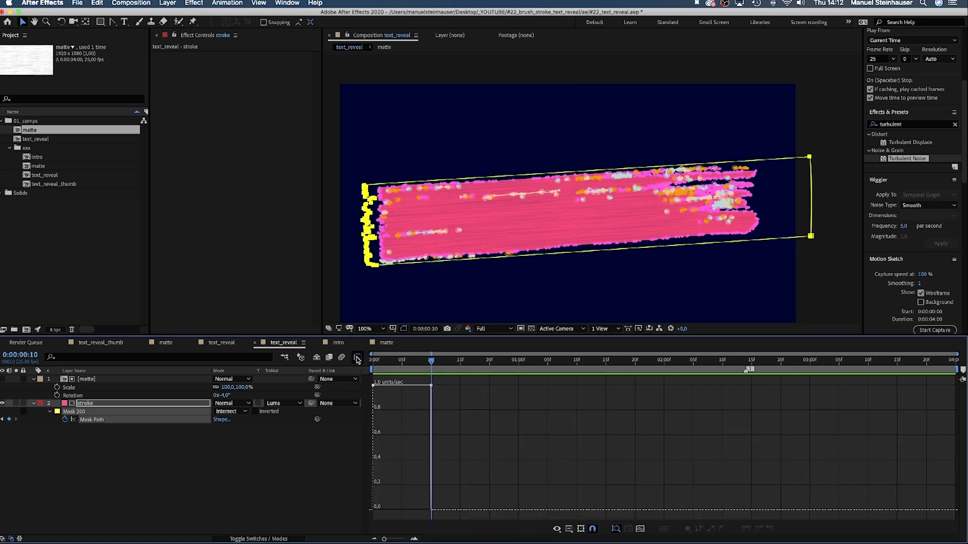
pyautogui.click(593, 530)
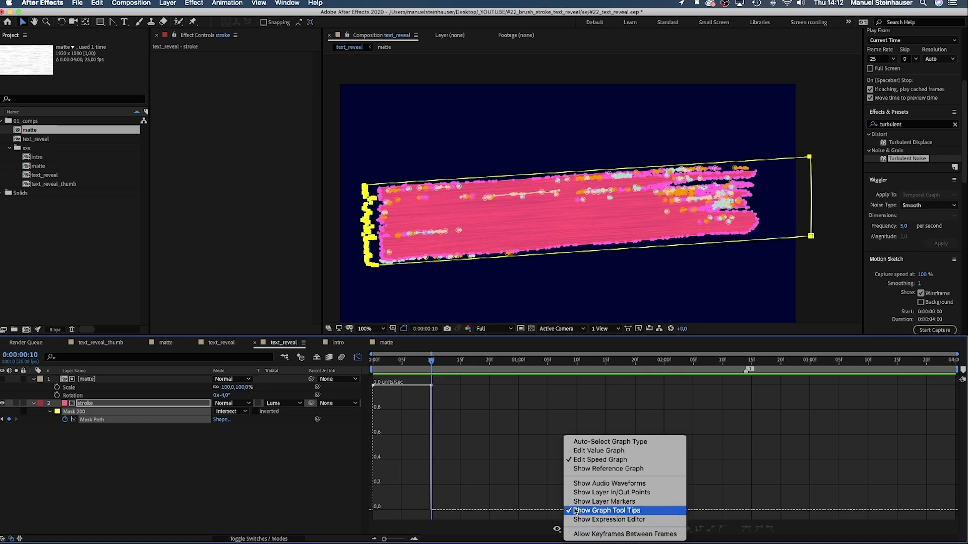
pyautogui.click(585, 460)
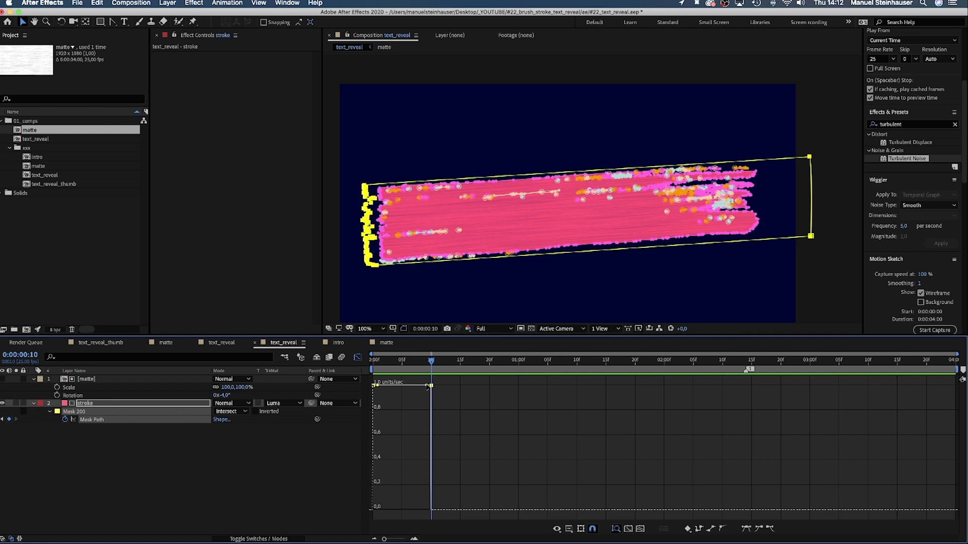
pyautogui.moveTo(426, 393); pyautogui.dragTo(391, 510)
# - Preview the eased mask reveal from the first frame
pyautogui.moveTo(430, 360); pyautogui.dragTo(373, 361)
pyautogui.click(308, 463)
pyautogui.press('space')
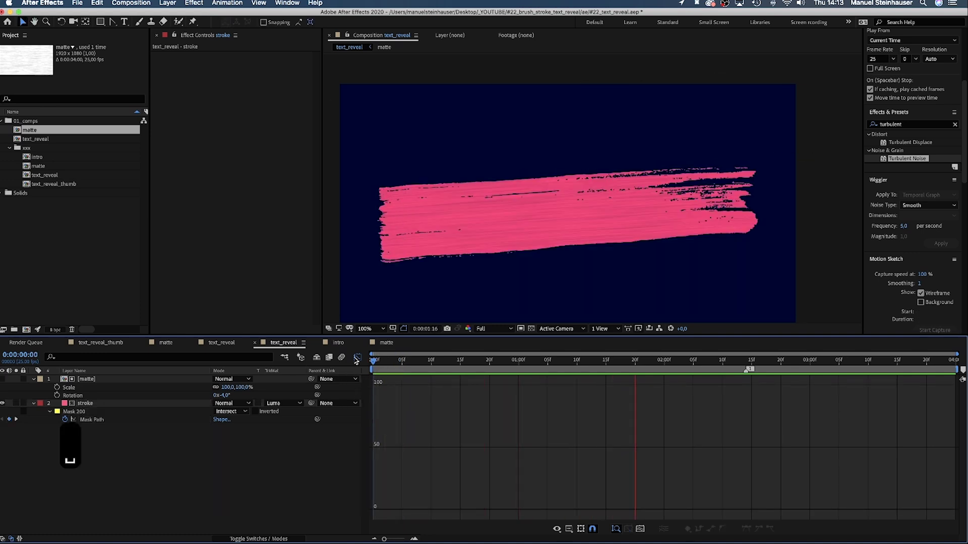
pyautogui.hotkey('shift', 'F3')
pyautogui.click(408, 361)
pyautogui.press('Home')
pyautogui.press('space')
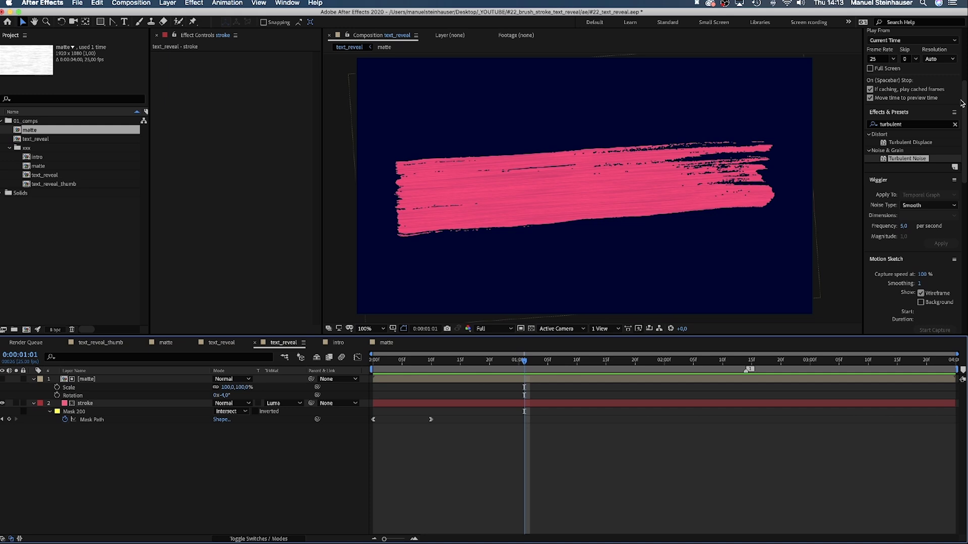
# - Type a cream 'REVEAL' text layer centred over the pink stroke and reduce it to 366 px
pyautogui.moveTo(962, 103); pyautogui.dragTo(953, 242)
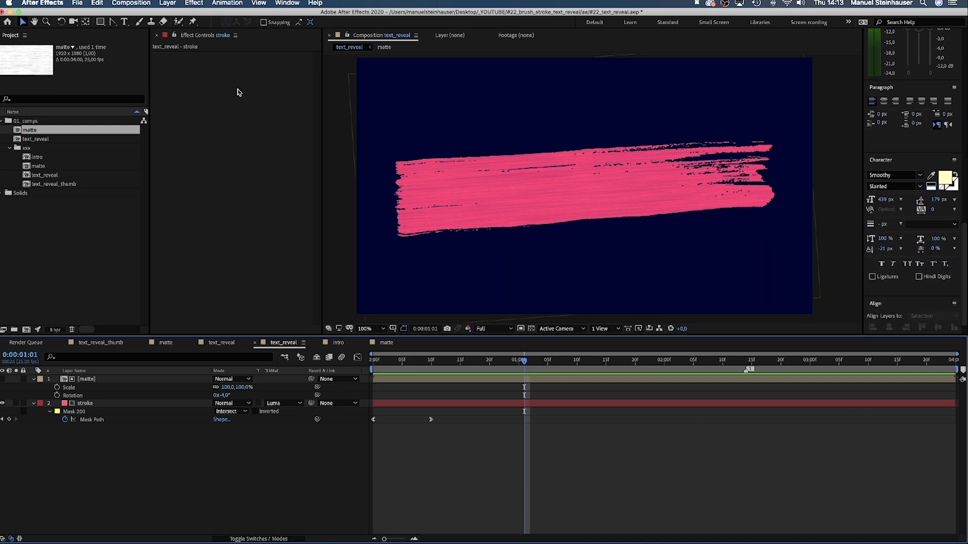
pyautogui.click(124, 23)
pyautogui.click(502, 200)
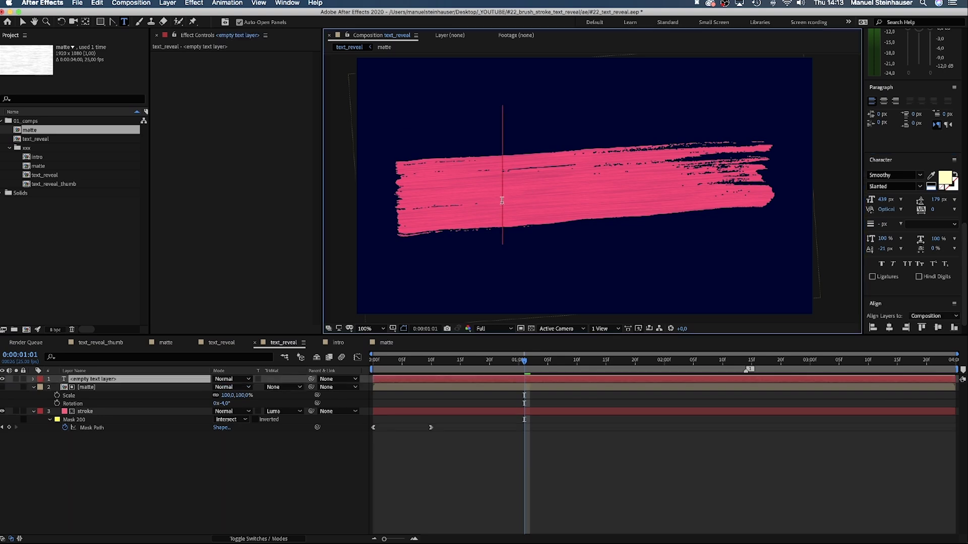
pyautogui.write('RE')
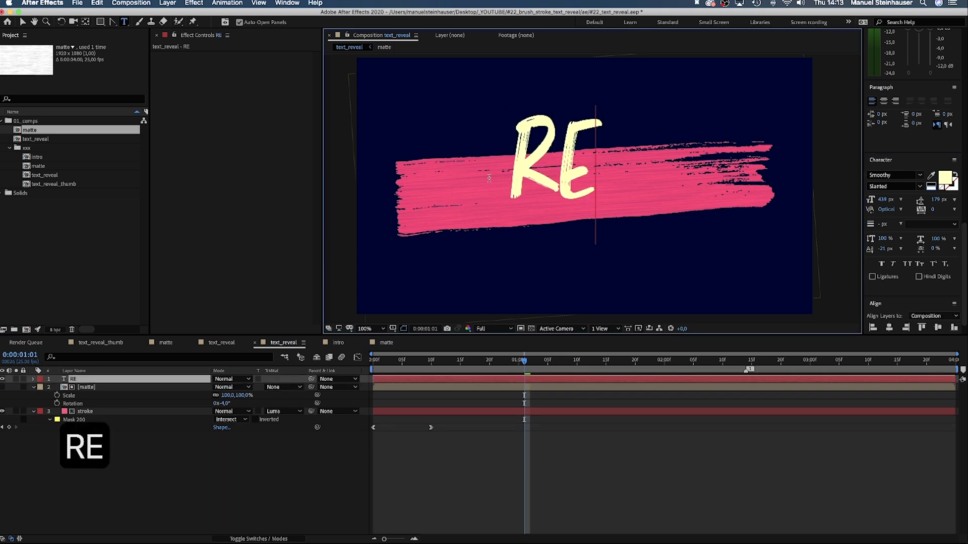
pyautogui.write('VEAL')
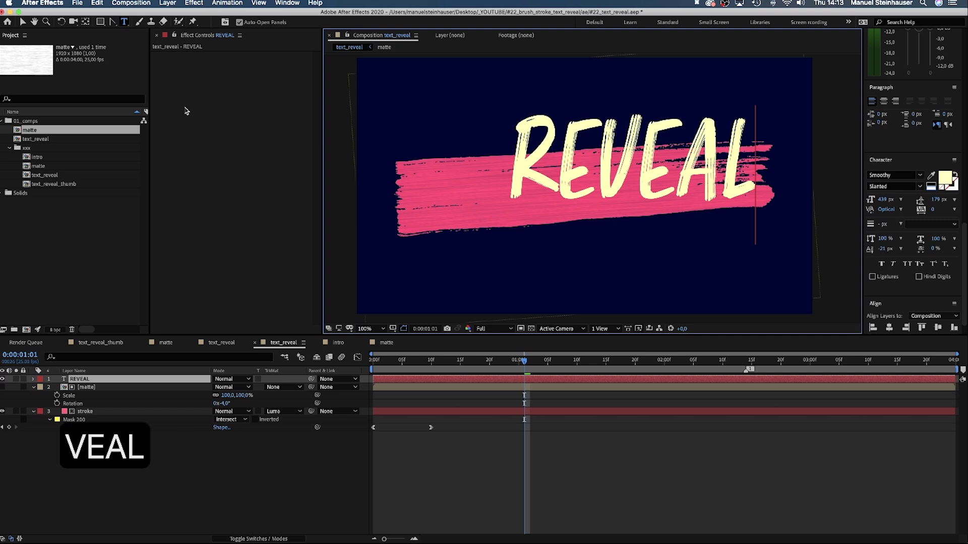
pyautogui.click(22, 23)
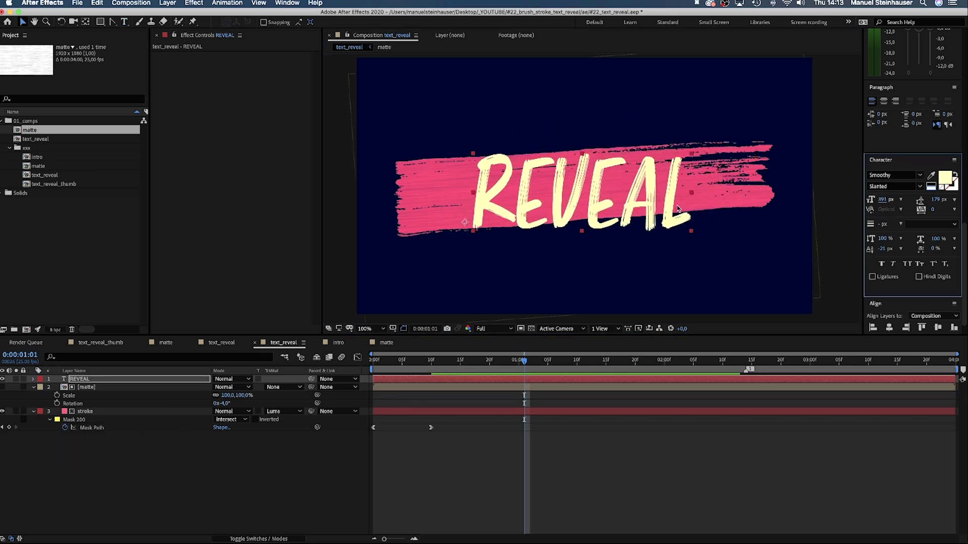
pyautogui.hotkey('ctrl', 'shift', ',')
pyautogui.hotkey('ctrl', 'shift', ',')
pyautogui.hotkey('ctrl', 'shift', ',')
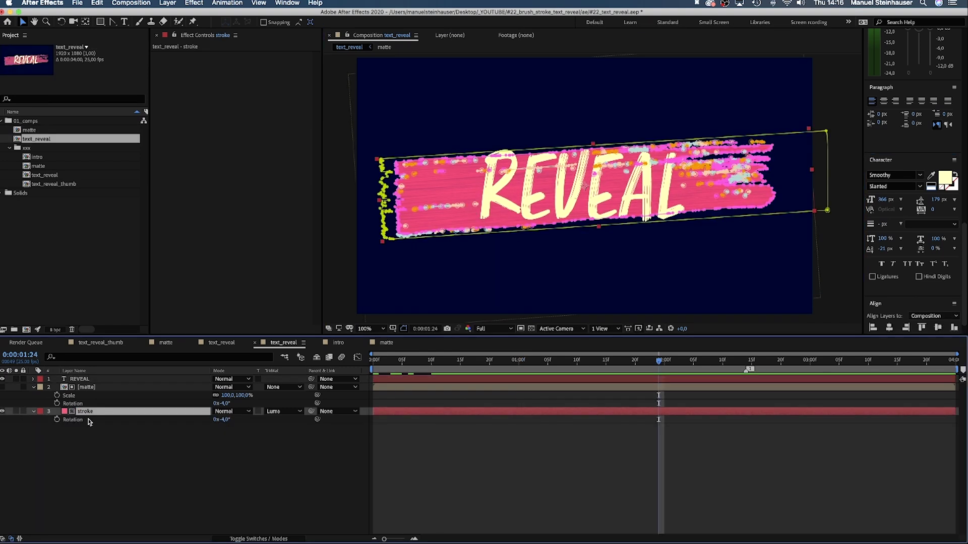
# - Duplicate the stroke layer to the top as 'stroke 2', make its solid white, and hide it
pyautogui.press('super+d')
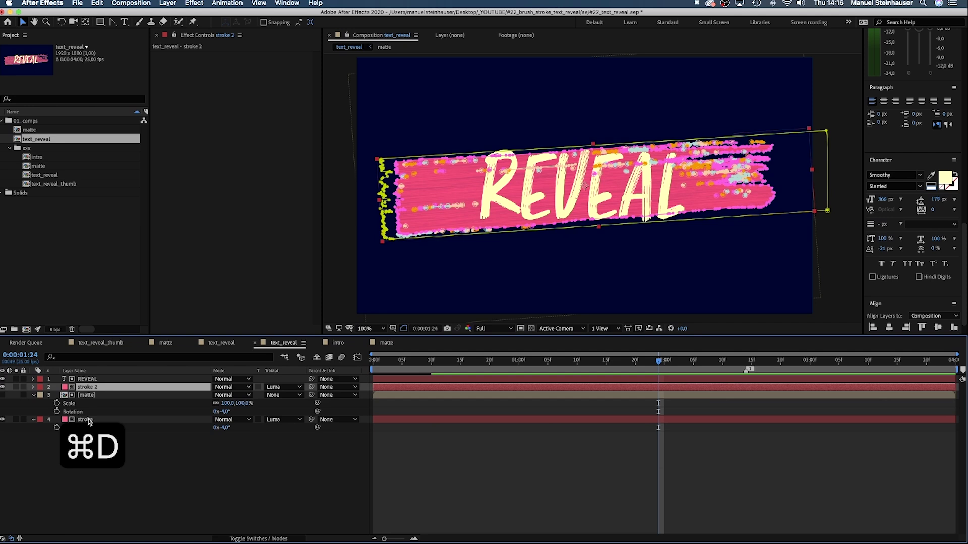
pyautogui.moveTo(88, 411); pyautogui.dragTo(84, 383)
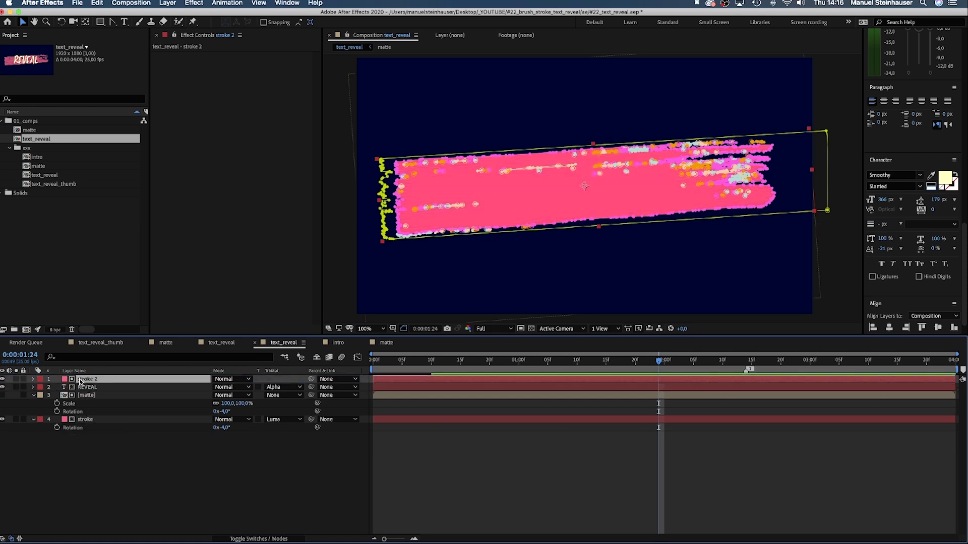
pyautogui.press('shift+super+y')
pyautogui.click(600, 503)
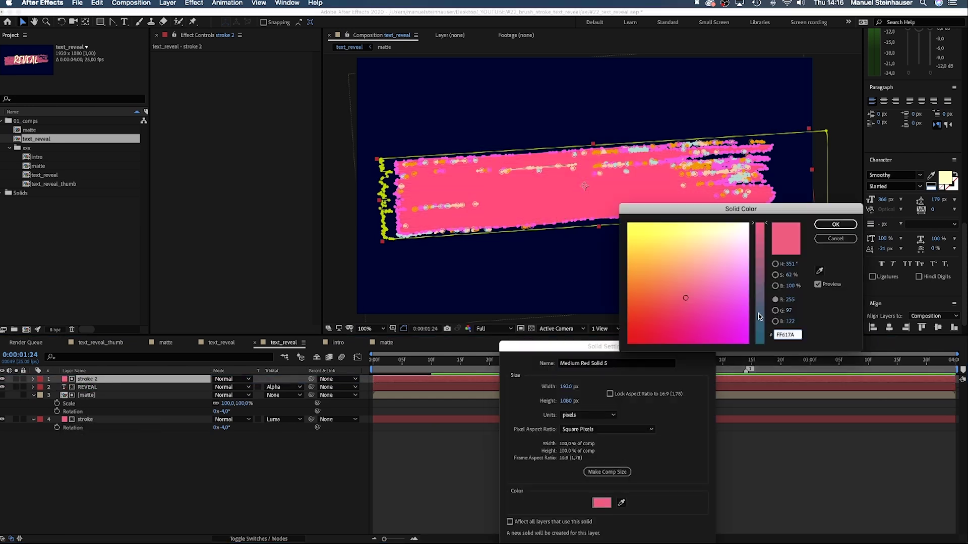
pyautogui.moveTo(723, 258); pyautogui.dragTo(761, 212)
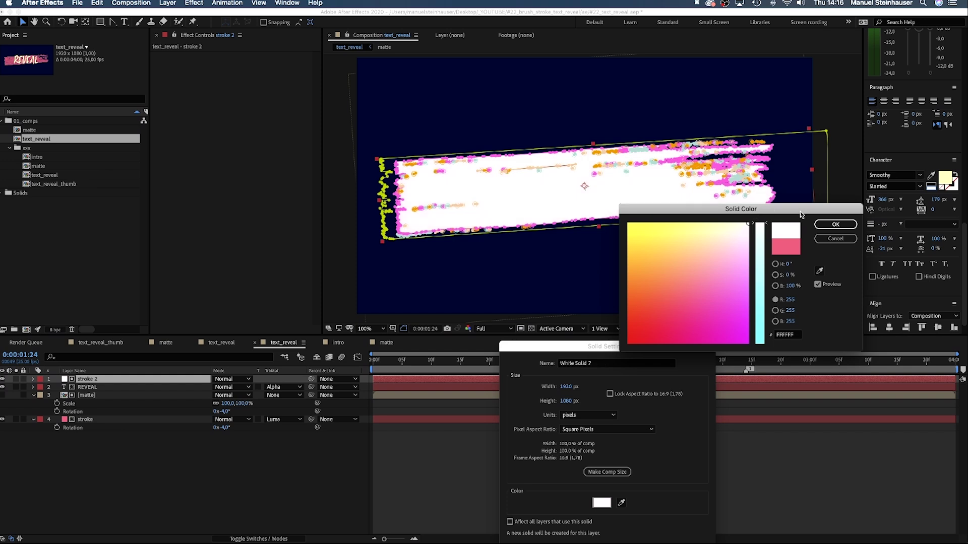
pyautogui.click(834, 224)
pyautogui.moveTo(572, 345); pyautogui.dragTo(570, 265)
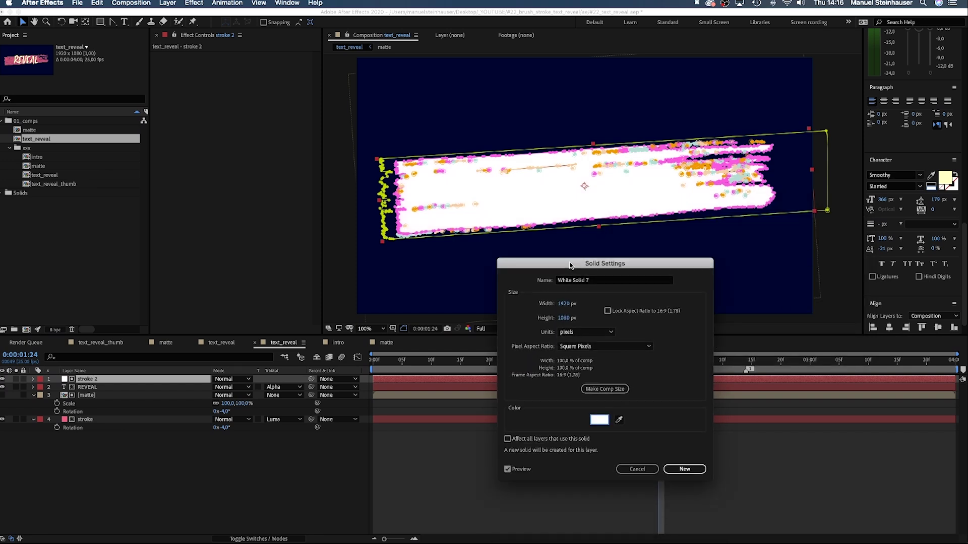
pyautogui.click(684, 469)
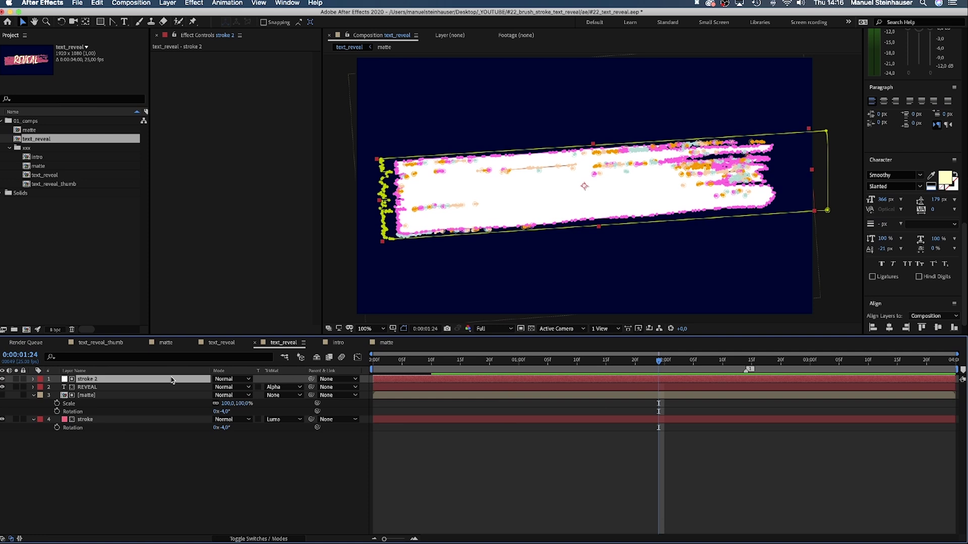
pyautogui.click(3, 379)
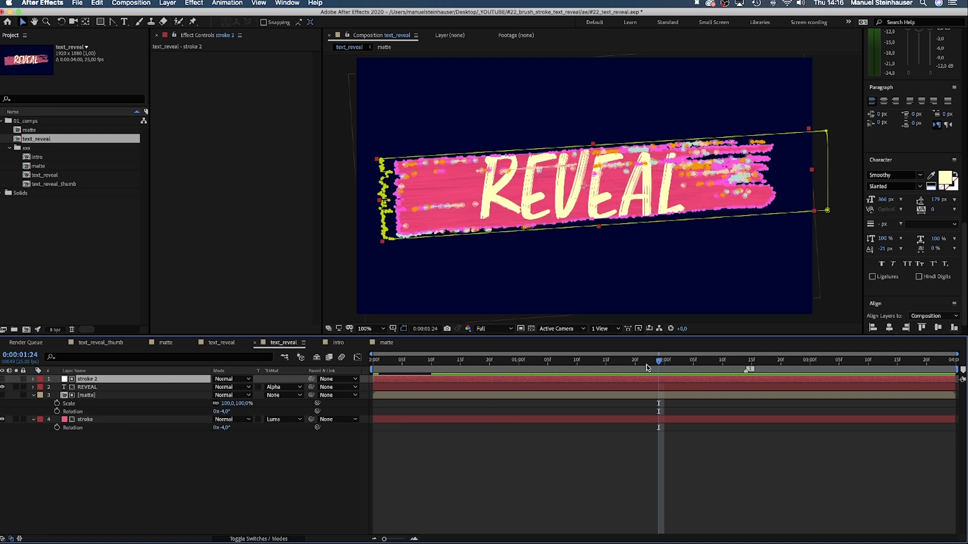
pyautogui.press('super+shift+a')
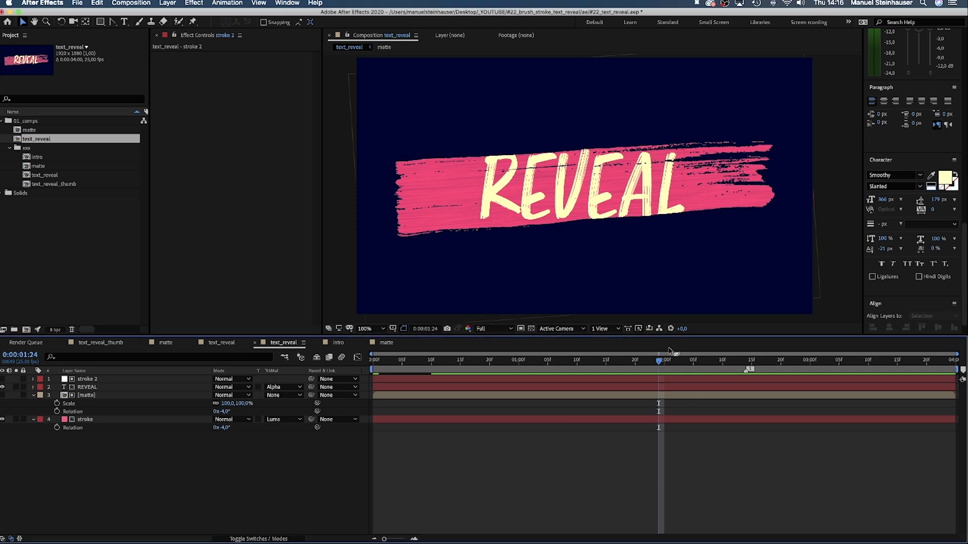
pyautogui.moveTo(659, 361)
pyautogui.mouseDown()
pyautogui.moveTo(634, 377)
pyautogui.moveTo(437, 381)
pyautogui.moveTo(373, 394)
pyautogui.mouseUp()
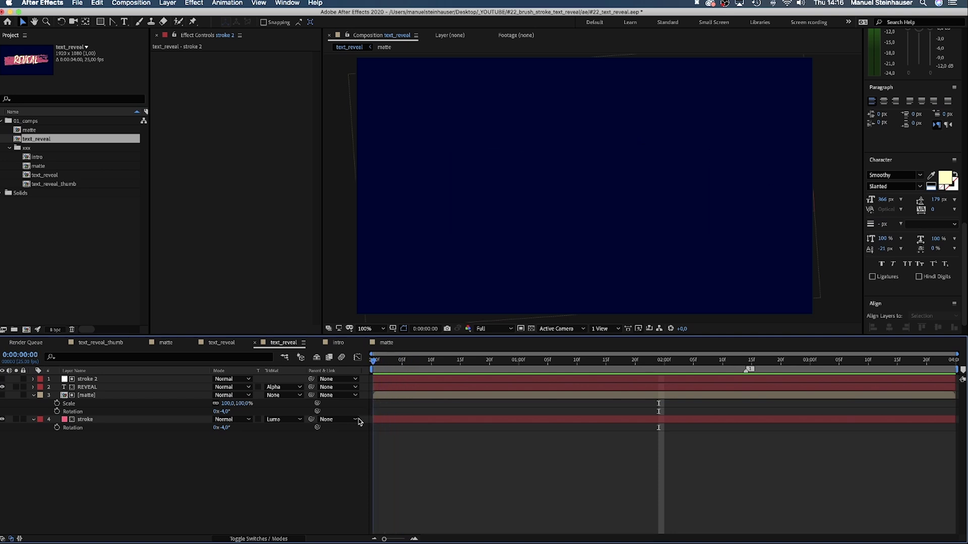
pyautogui.press('space')
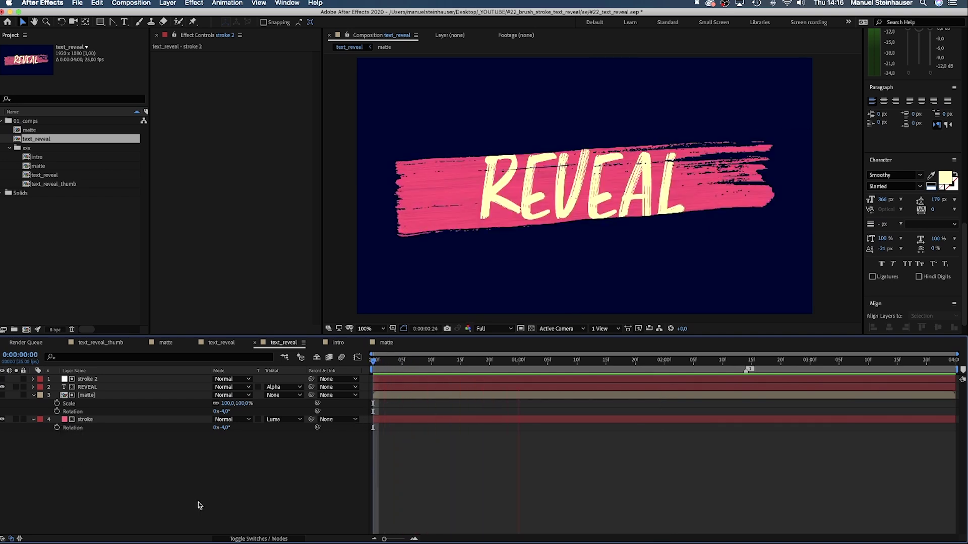